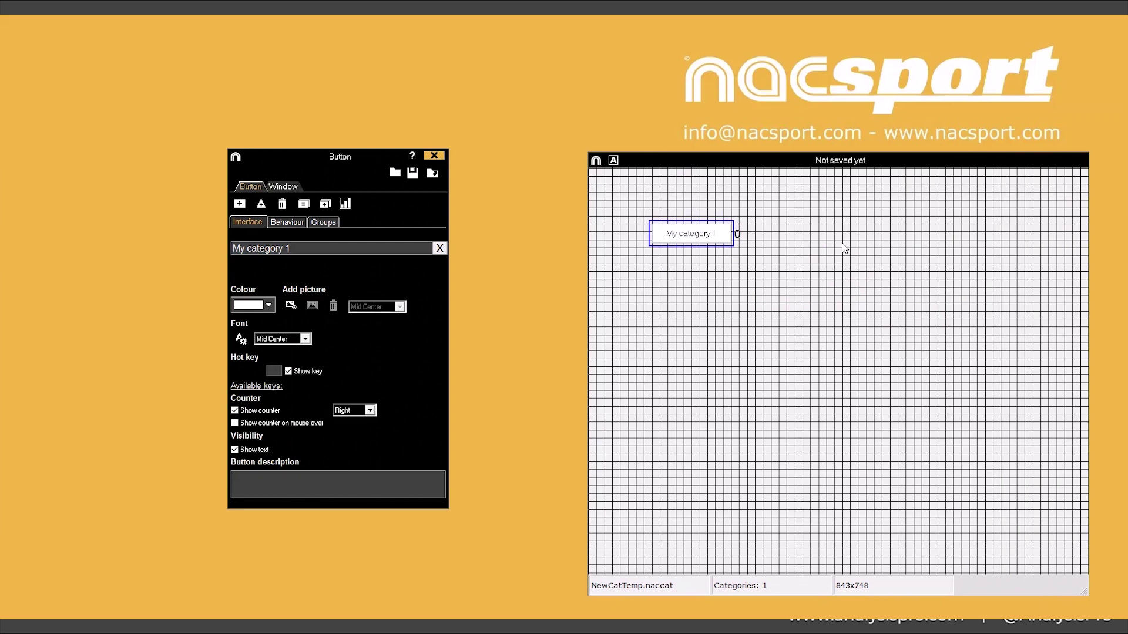
Step: Add My category 2 and My category 3 in a row beside My category 1, and colour My category 1 red
{"action": "left_click", "coordinate": [844, 239]}
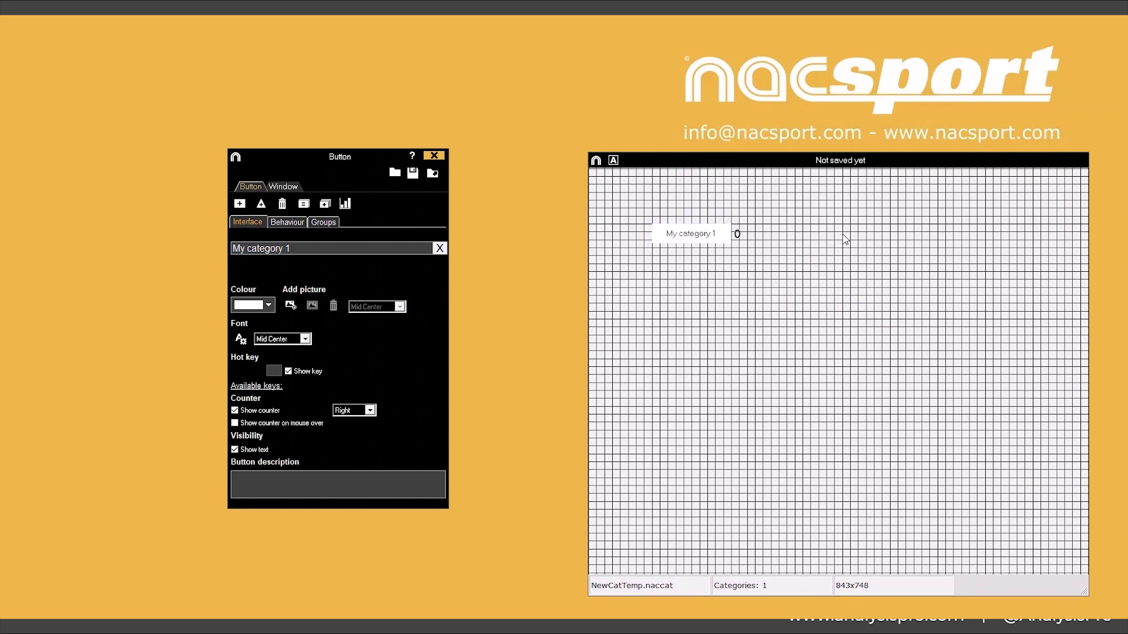
{"action": "left_click", "coordinate": [973, 236]}
{"action": "left_click", "coordinate": [695, 224]}
{"action": "left_click", "coordinate": [268, 305]}
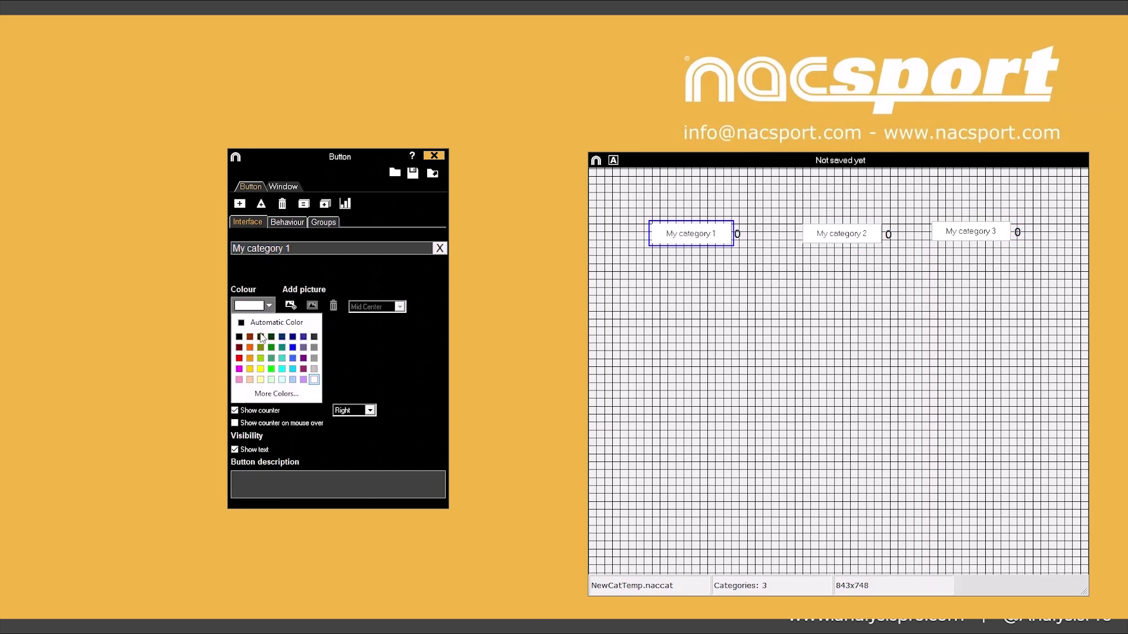
{"action": "left_click", "coordinate": [239, 358]}
Step: Colour the My category 2 button lime green and the My category 3 button blue
{"action": "left_click", "coordinate": [822, 238]}
{"action": "left_click", "coordinate": [268, 305]}
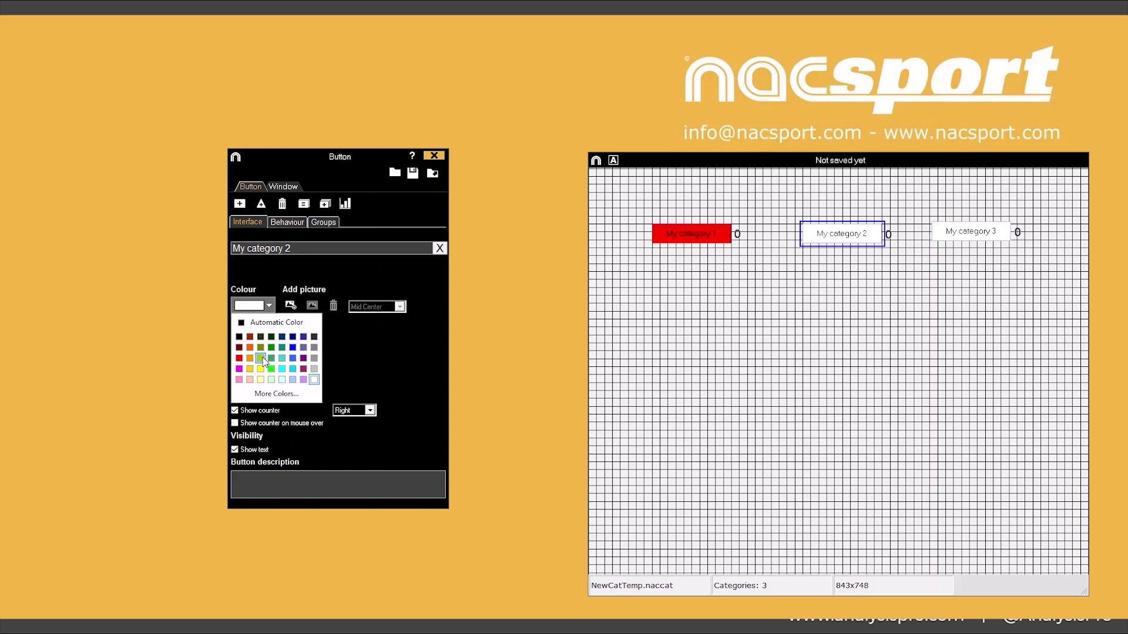
{"action": "left_click", "coordinate": [261, 359]}
{"action": "left_click", "coordinate": [986, 234]}
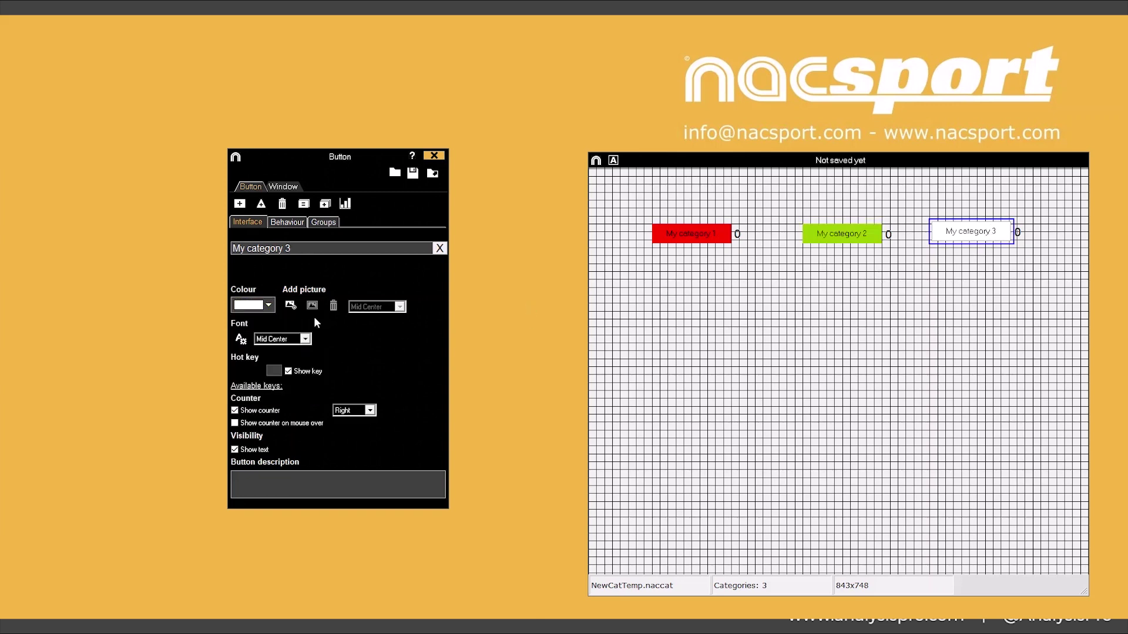
{"action": "left_click", "coordinate": [268, 305]}
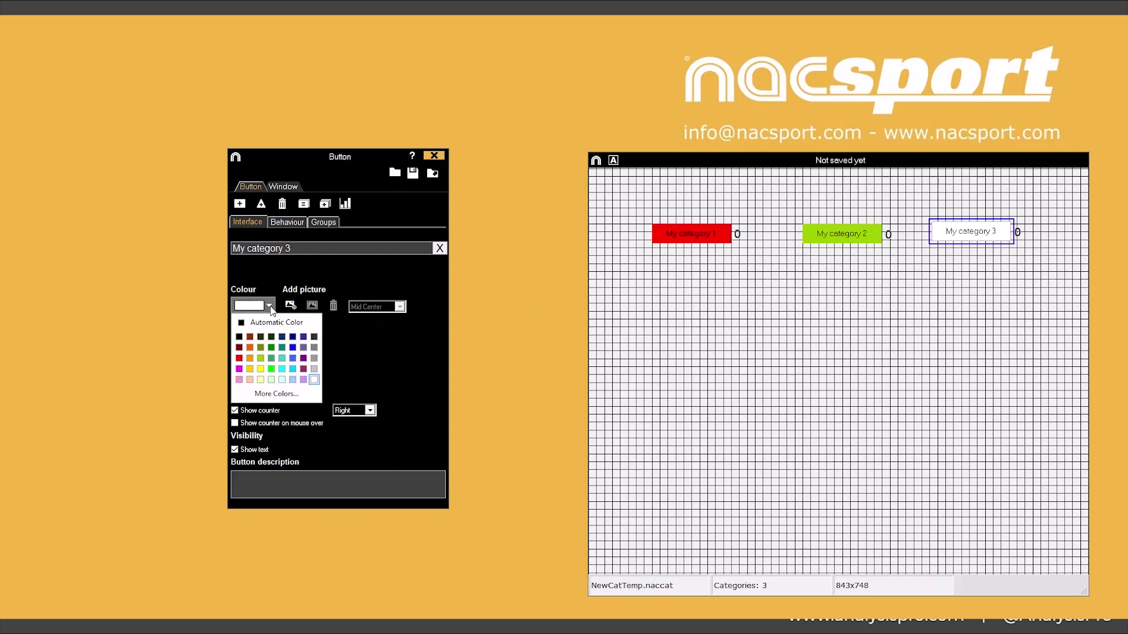
{"action": "left_click", "coordinate": [293, 359]}
Step: Set all three category buttons to manual mode together, with exclusions for My category 1 and My category 2
{"action": "left_click_drag", "start_coordinate": [635, 197], "coordinate": [1021, 291]}
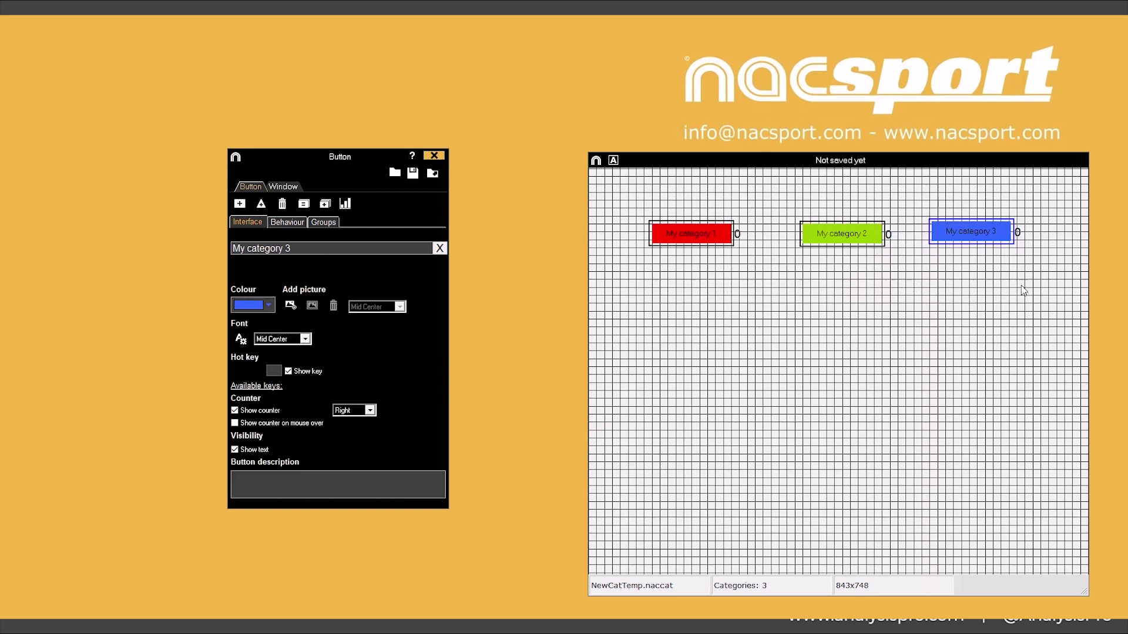
{"action": "left_click", "coordinate": [284, 220]}
{"action": "left_click", "coordinate": [236, 325]}
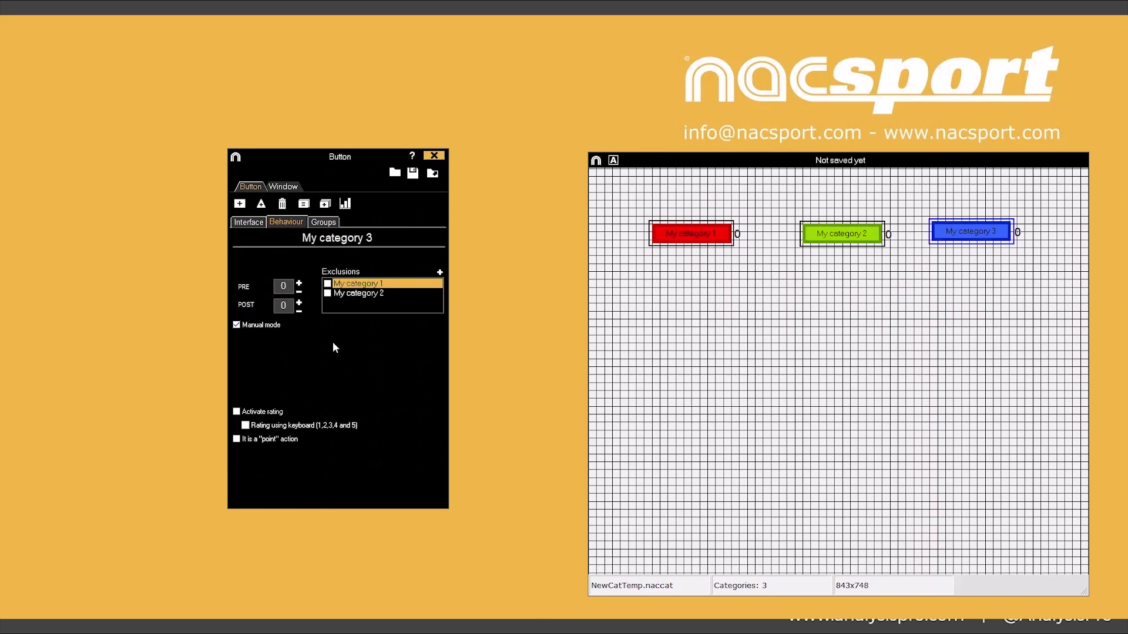
{"action": "left_click", "coordinate": [328, 293]}
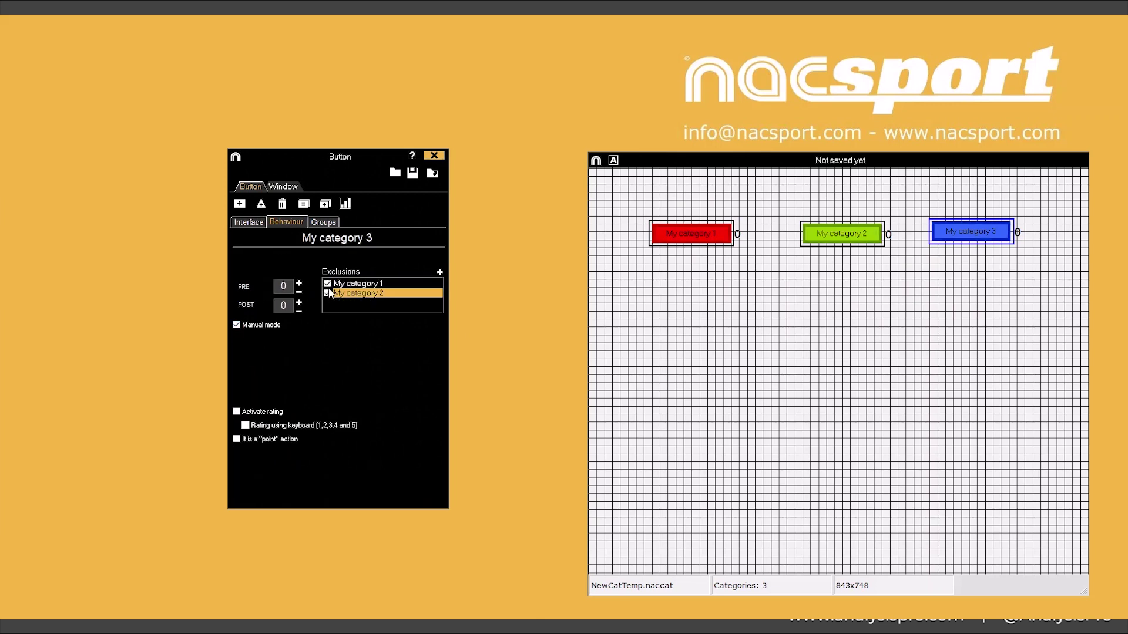
Step: Return to the button appearance settings and add two more category buttons in a row below the coloured ones
{"action": "left_click", "coordinate": [249, 222]}
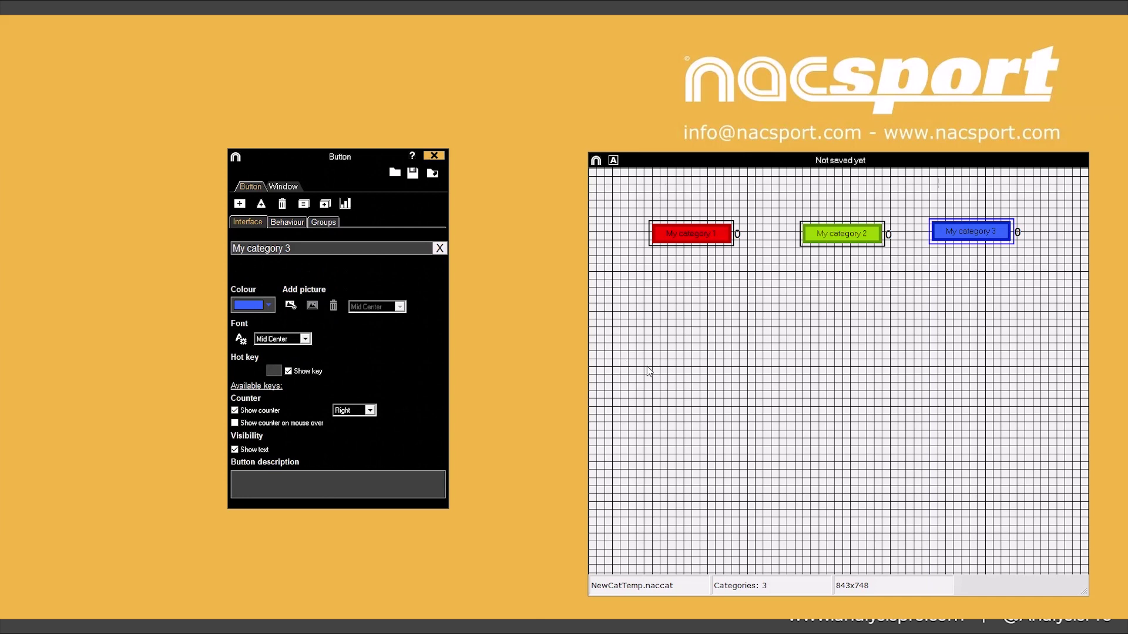
{"action": "double_click", "coordinate": [675, 353]}
{"action": "double_click", "coordinate": [839, 355]}
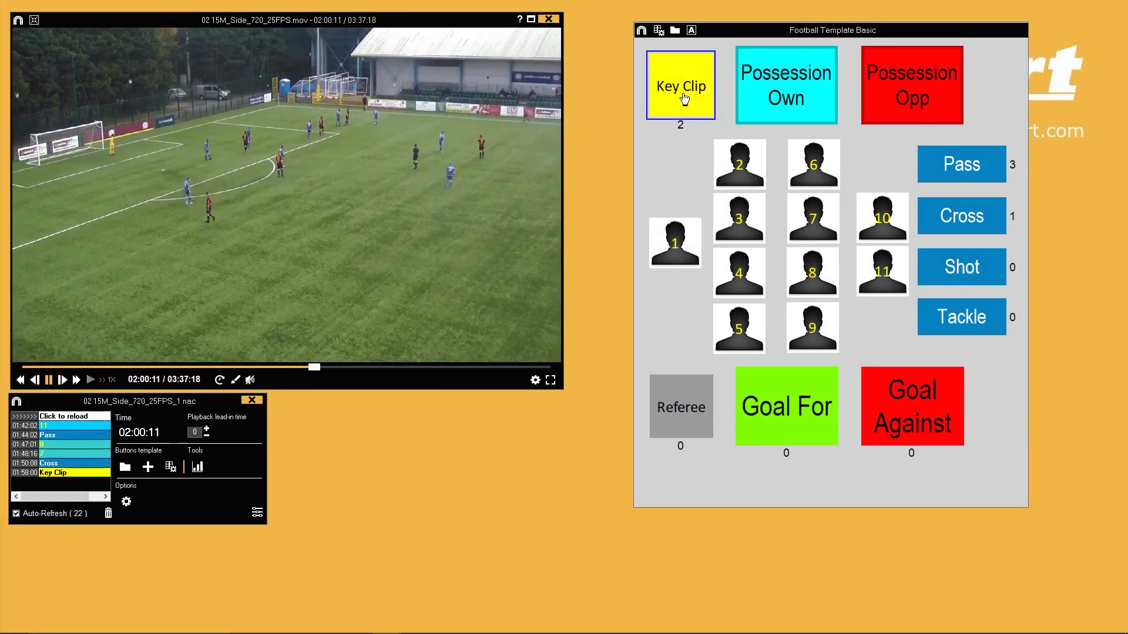
Step: Register Possession Opp, player 7, player 8, Cross and Possession Own events with the football template while the match video plays
{"action": "left_click", "coordinate": [923, 105]}
{"action": "left_click", "coordinate": [813, 220]}
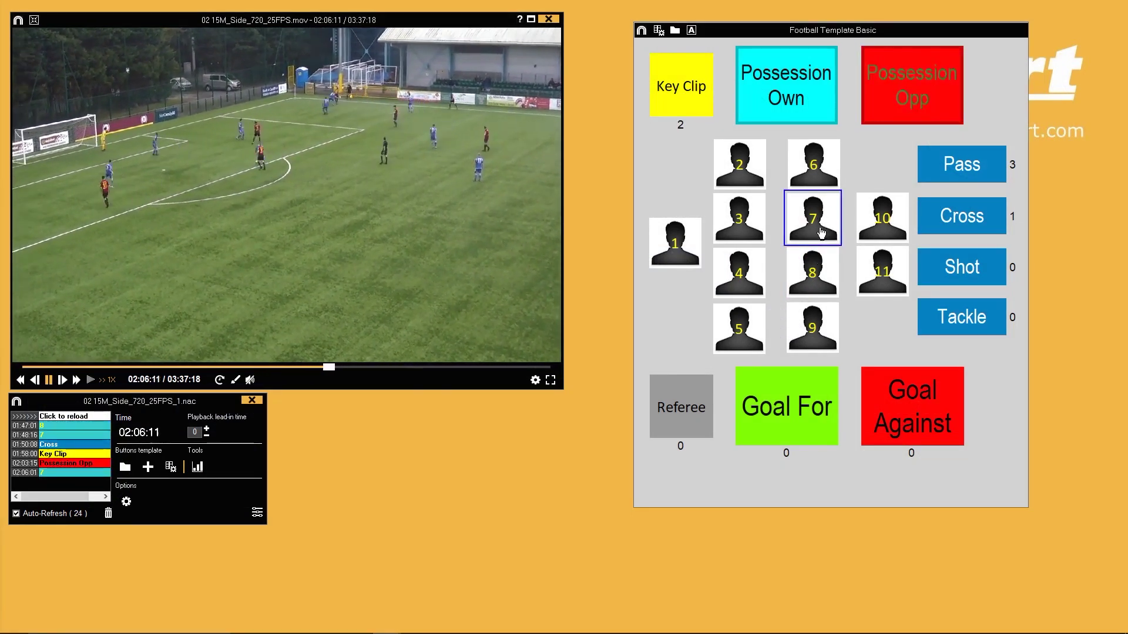
{"action": "left_click", "coordinate": [827, 297]}
{"action": "left_click", "coordinate": [966, 215]}
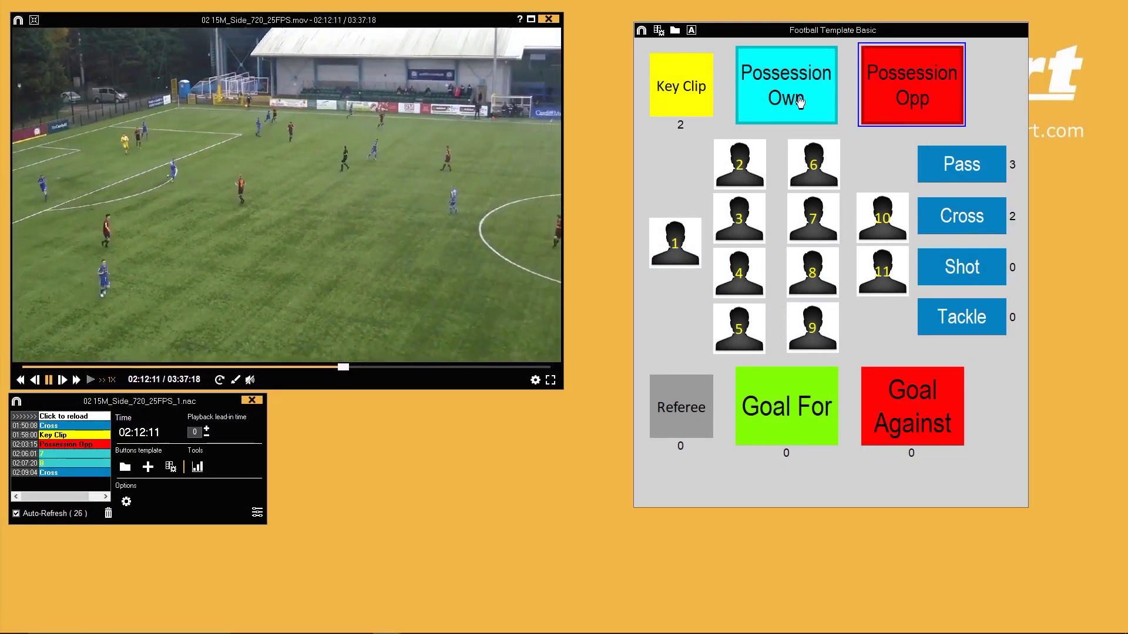
{"action": "left_click", "coordinate": [794, 101]}
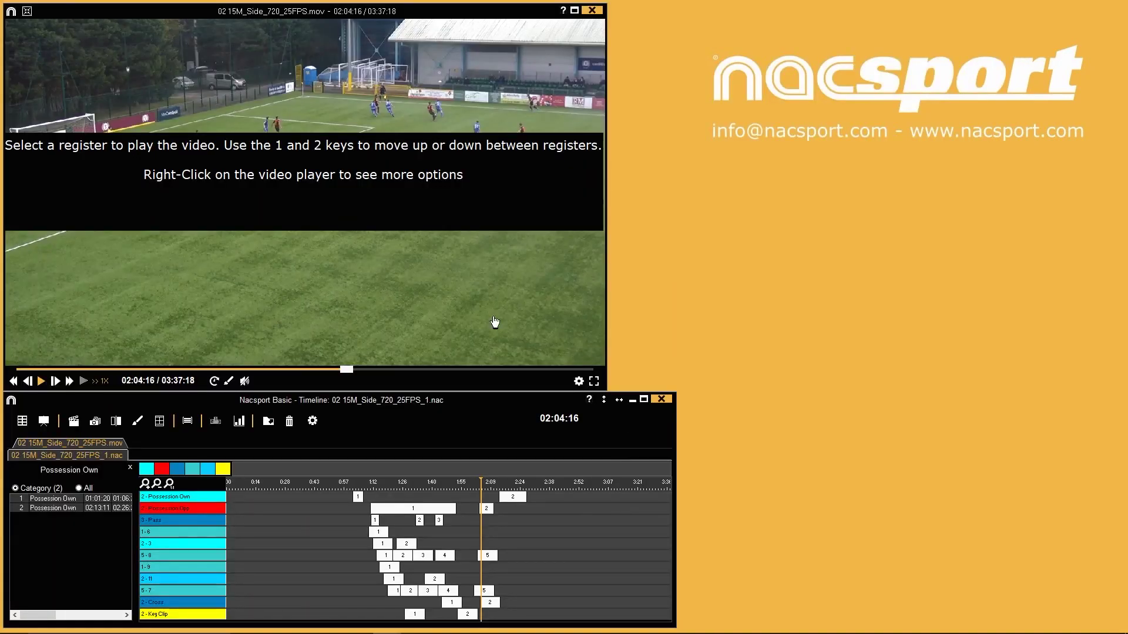
Step: Review registers from the Possession Opp, Possession Own and player 8 rows in the timeline, listing all player 8 registers
{"action": "left_click", "coordinate": [320, 263]}
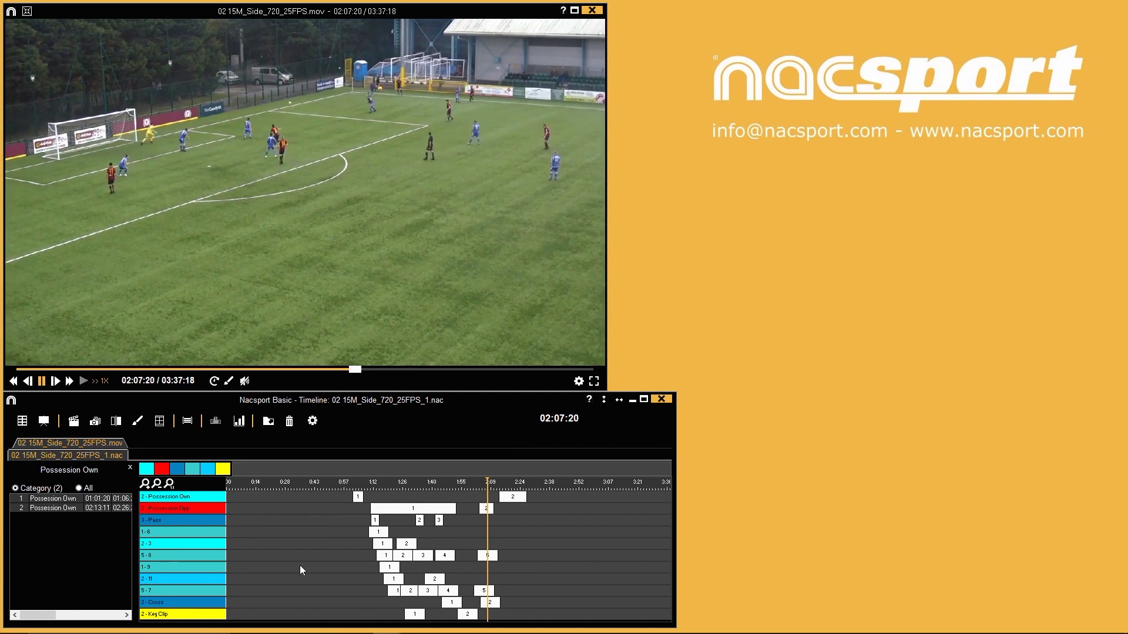
{"action": "left_click", "coordinate": [389, 510]}
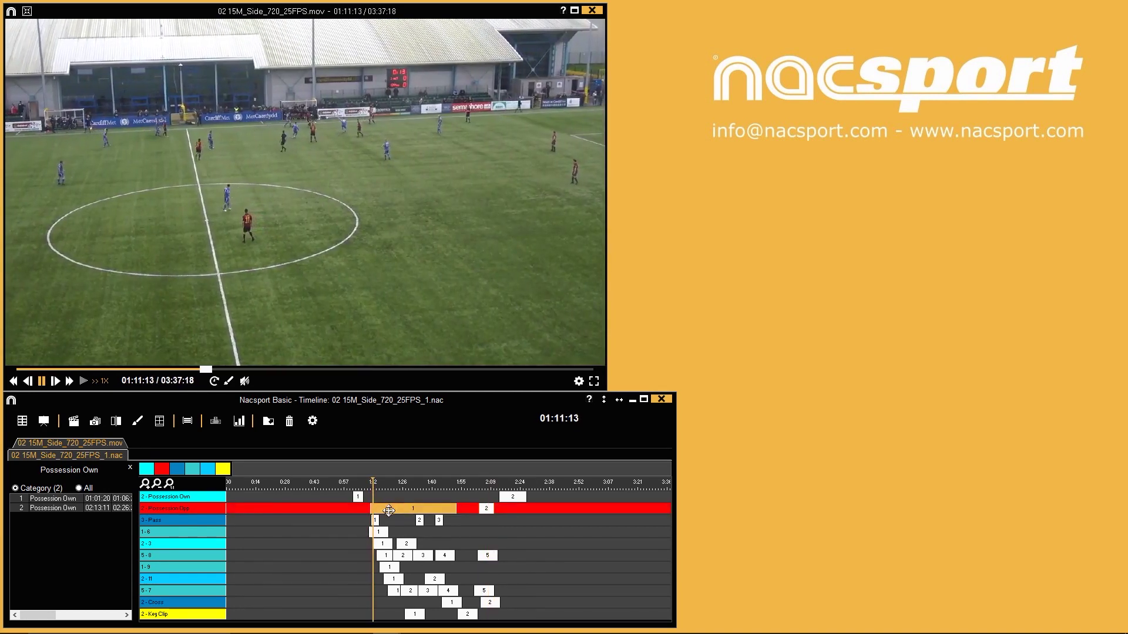
{"action": "left_click", "coordinate": [402, 555]}
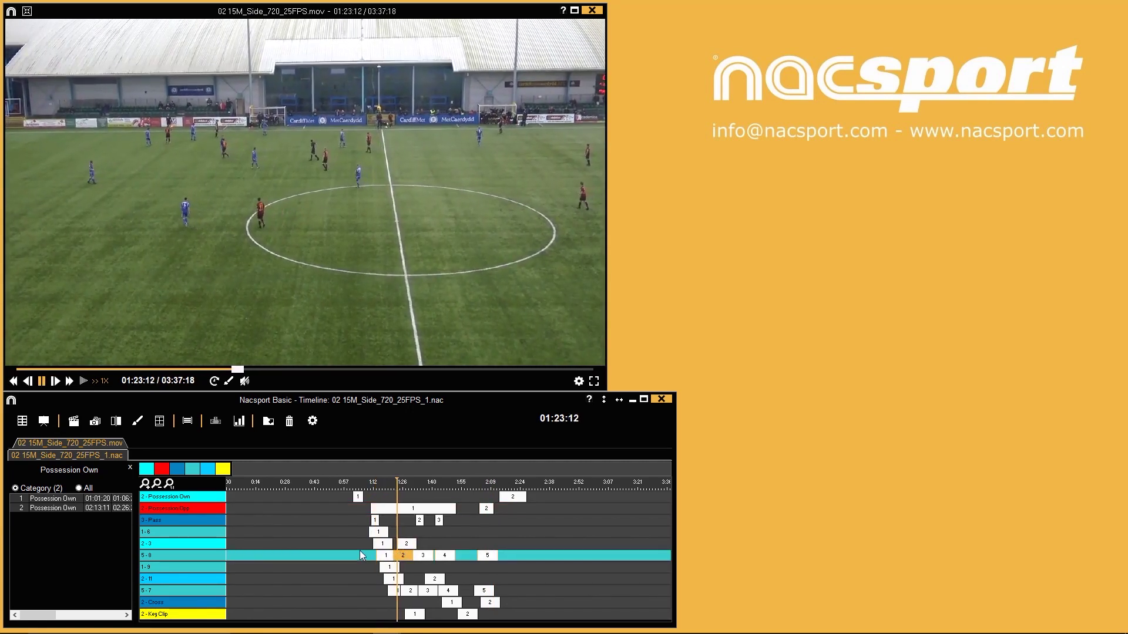
{"action": "key", "text": "Down"}
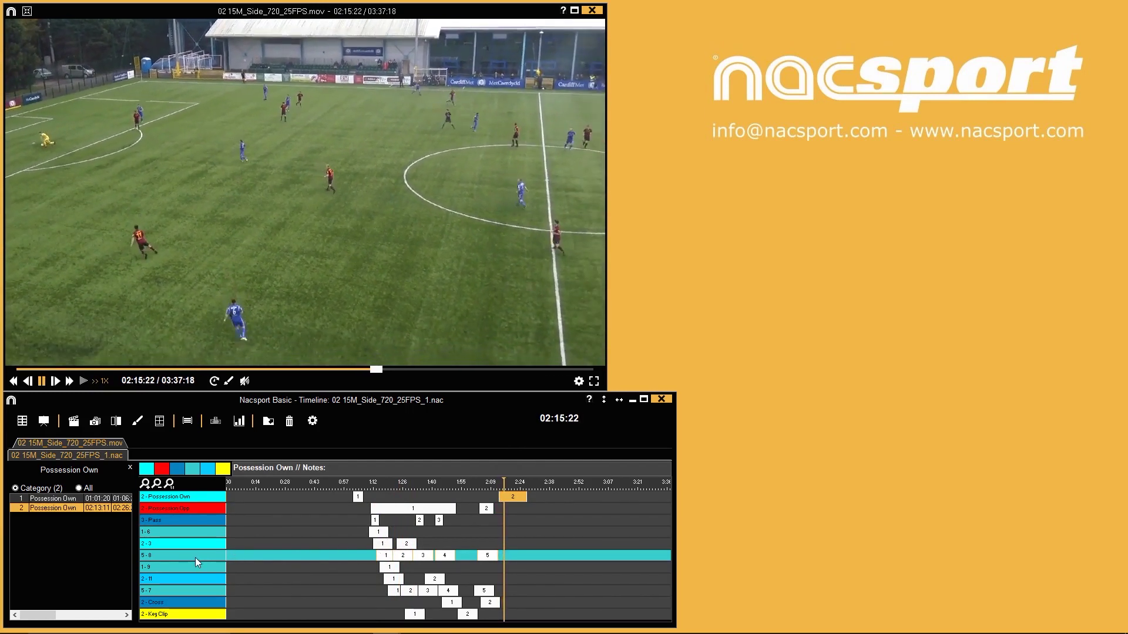
{"action": "left_click", "coordinate": [196, 558]}
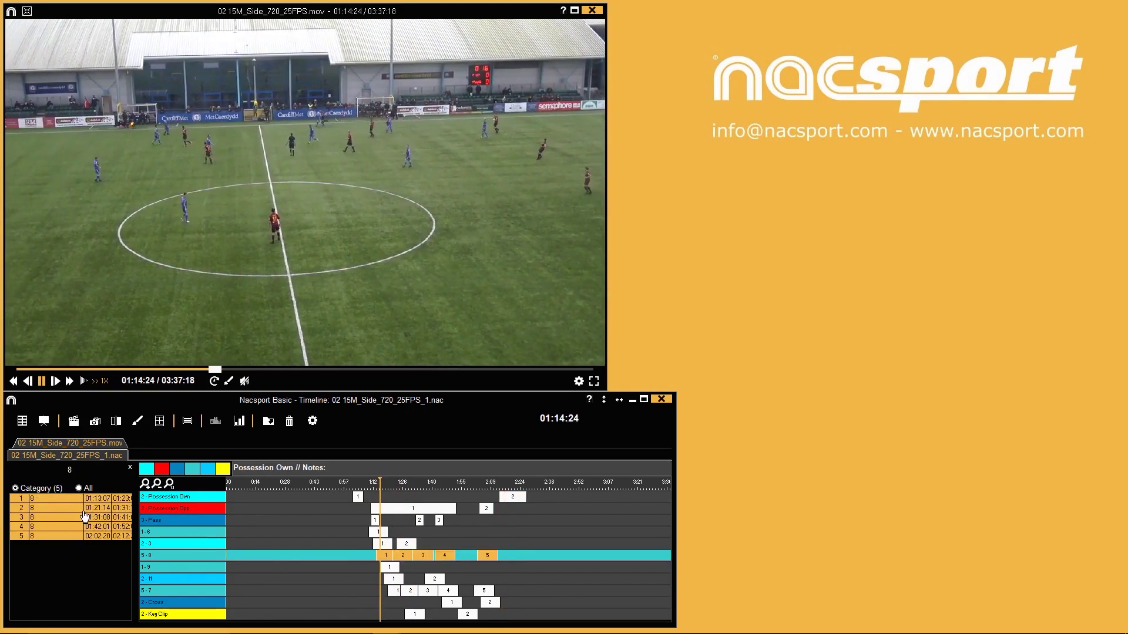
{"action": "left_click", "coordinate": [85, 510]}
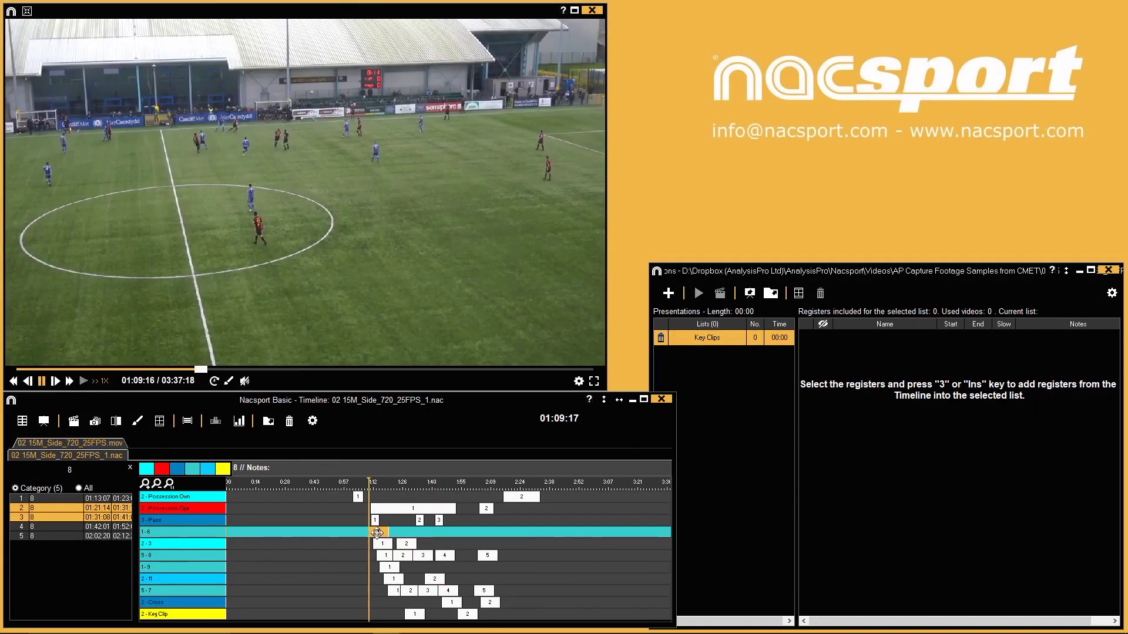
Step: Add player 6 register 1, player 8 register 2, player 11 register 2 and player 7 register 5 to the Key Clips list
{"action": "left_click", "coordinate": [377, 531]}
{"action": "key", "text": "3"}
{"action": "left_click", "coordinate": [402, 555]}
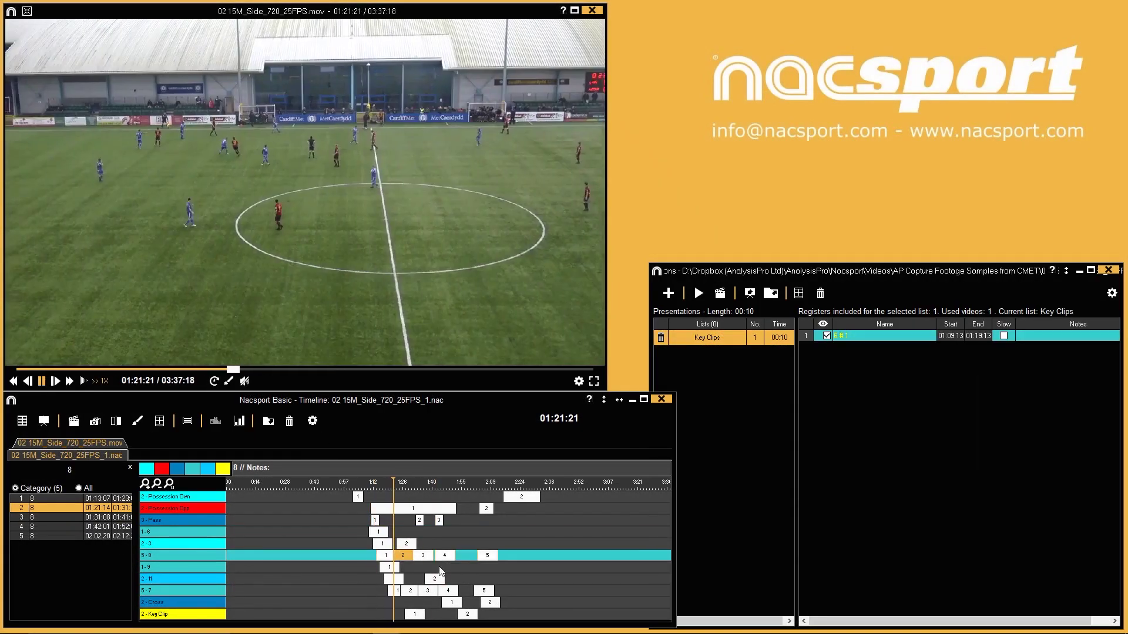
{"action": "key", "text": "3"}
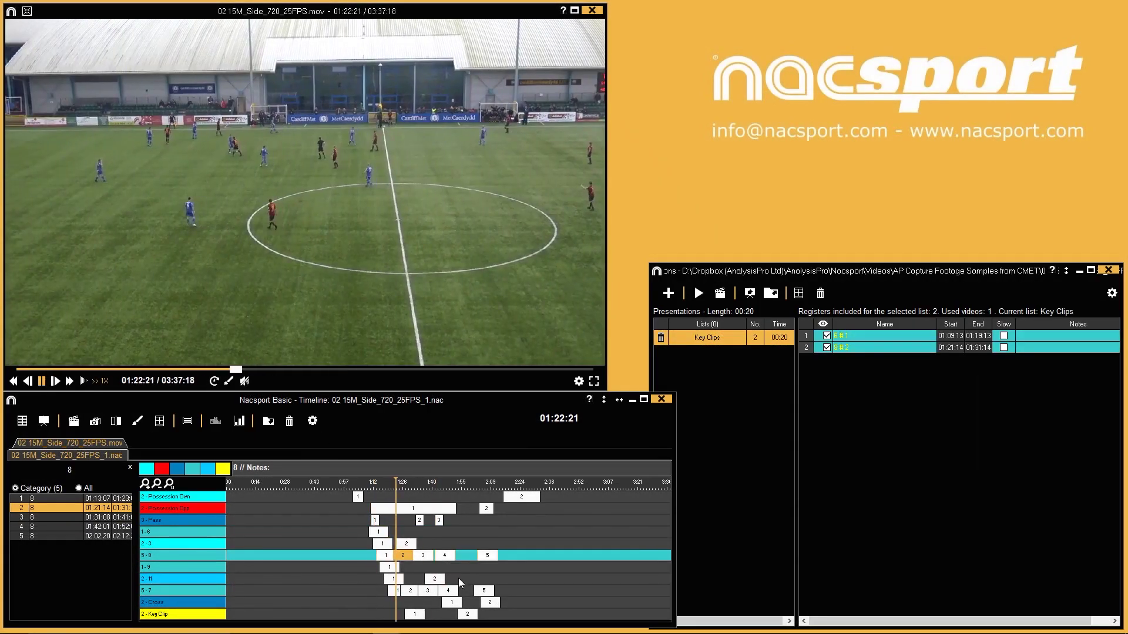
{"action": "left_click", "coordinate": [435, 579]}
{"action": "key", "text": "3"}
{"action": "left_click", "coordinate": [484, 591]}
{"action": "key", "text": "3"}
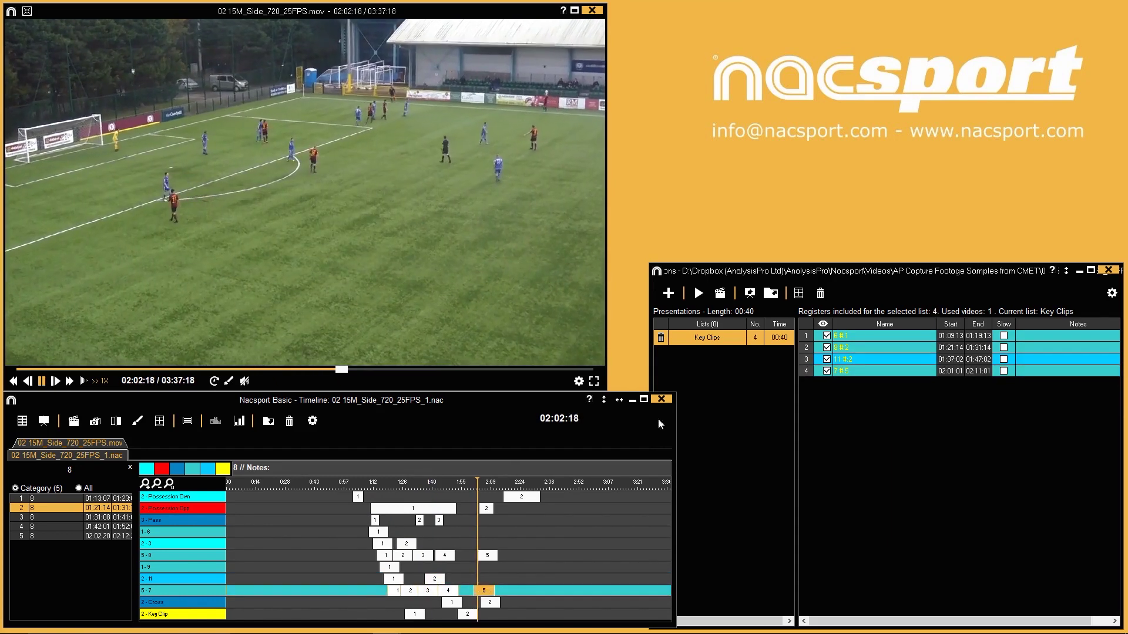
Step: Create a presentation list named Attack and add all the Possession Opp registers to it
{"action": "left_click", "coordinate": [669, 293]}
{"action": "double_click", "coordinate": [693, 358]}
{"action": "type", "text": "Attack"}
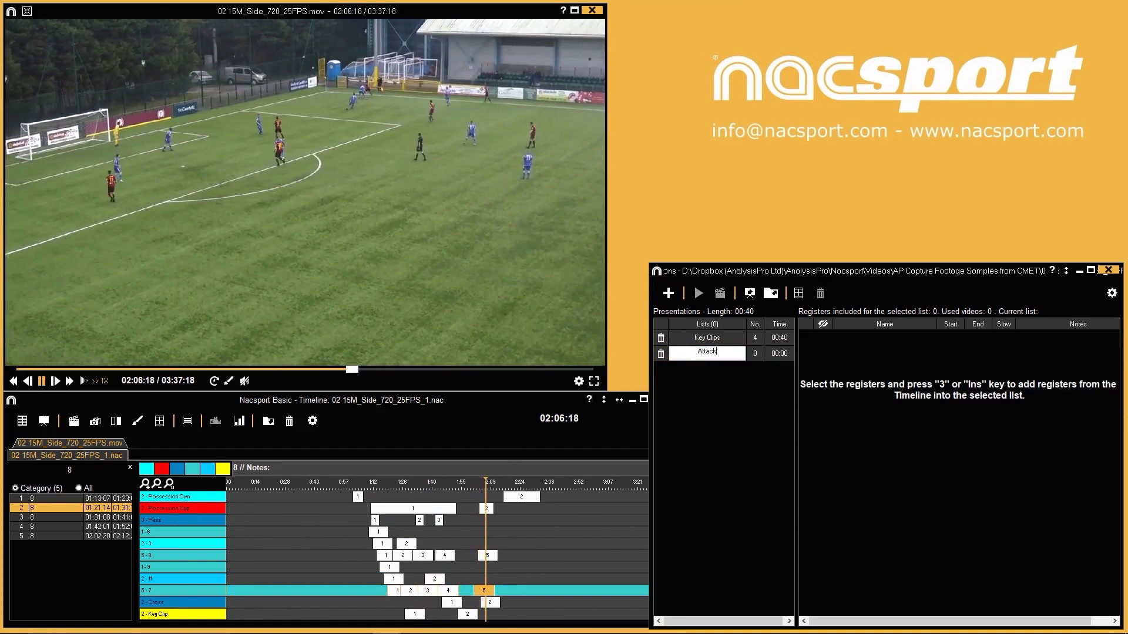
{"action": "key", "text": "Return"}
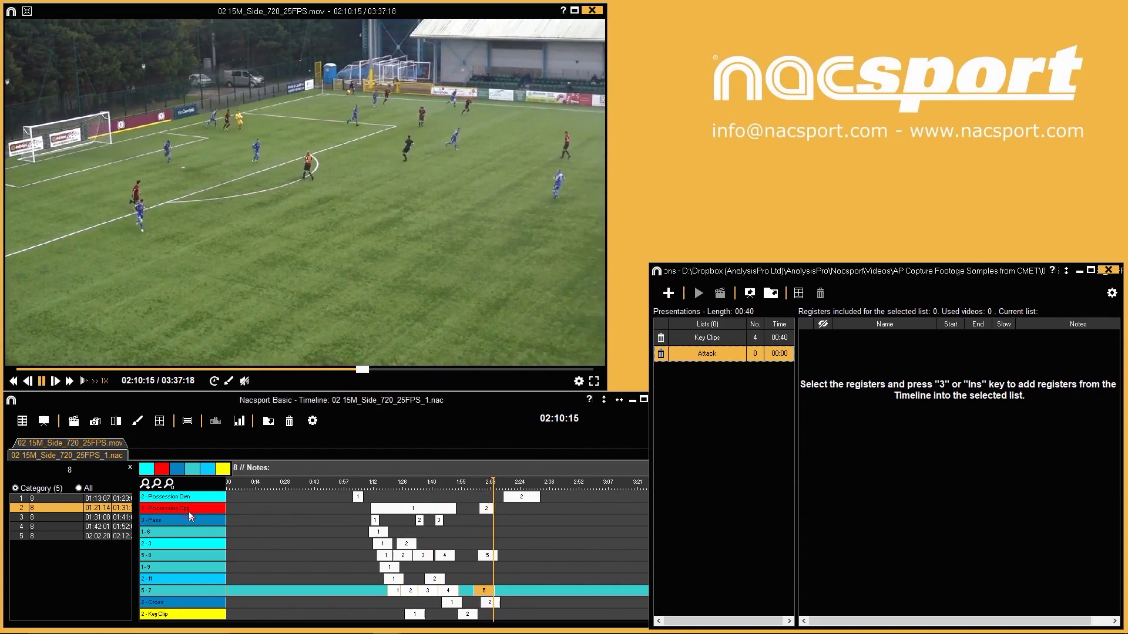
{"action": "left_click", "coordinate": [189, 511]}
{"action": "key", "text": "3"}
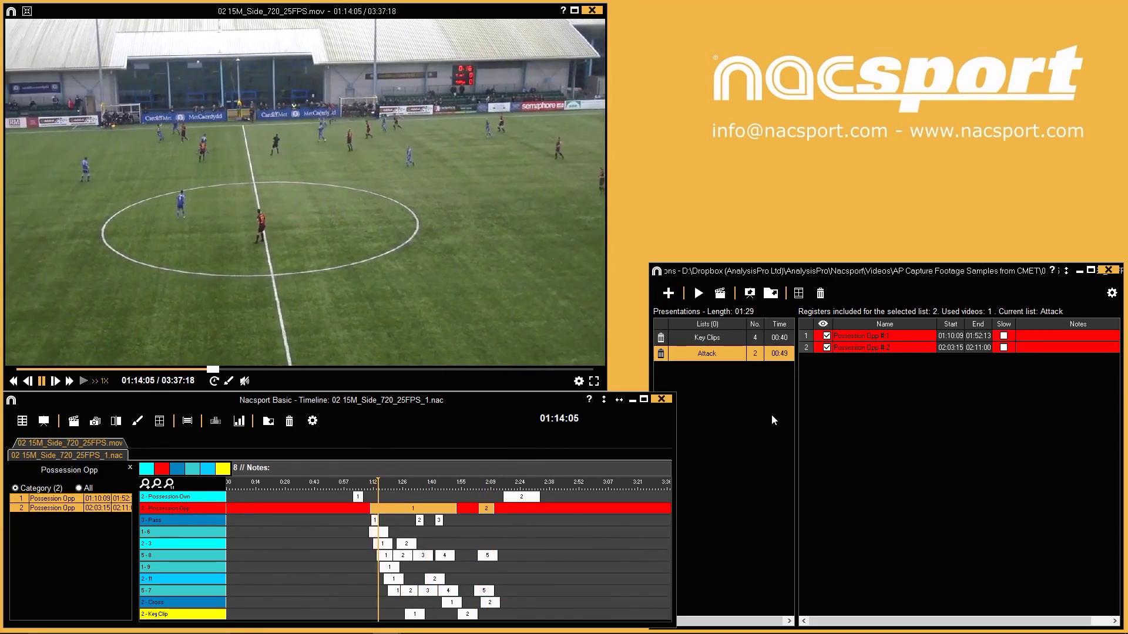
{"action": "left_click", "coordinate": [752, 405]}
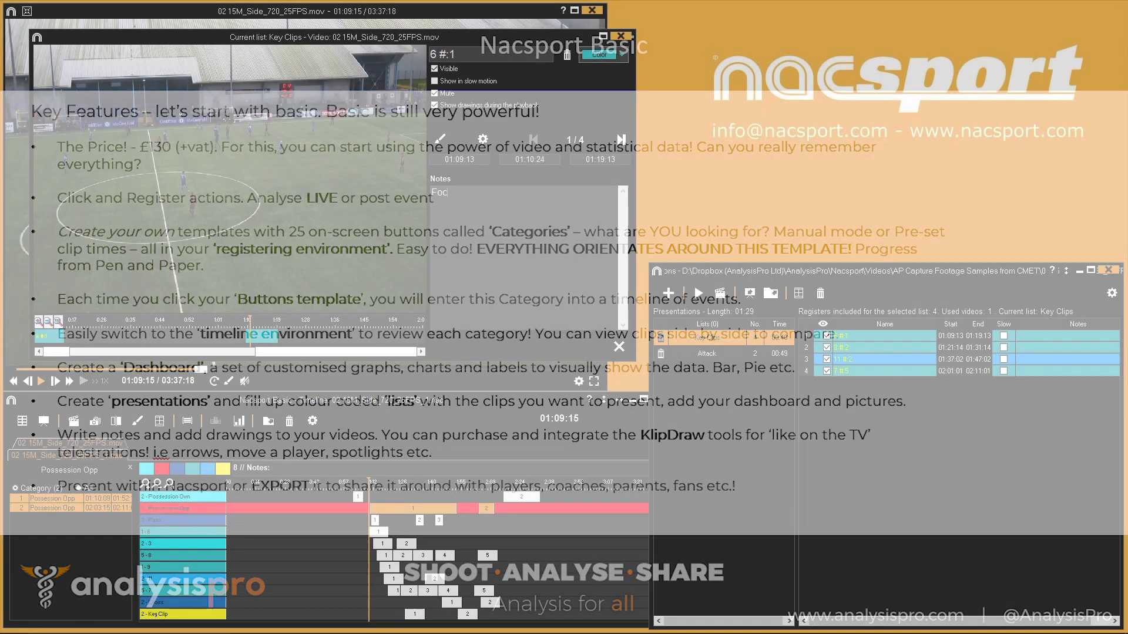
Step: Complete the note "Focus on our positioning" for the first Key Clips clip and play the clip to a later frame
{"action": "type", "text": "positioning"}
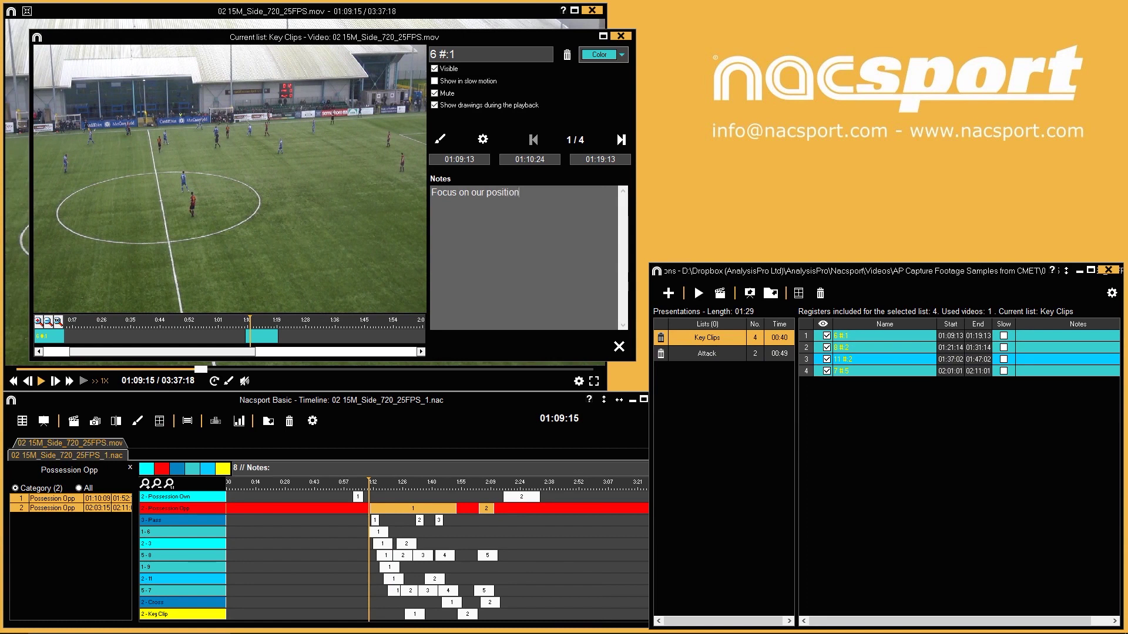
{"action": "left_click", "coordinate": [272, 276]}
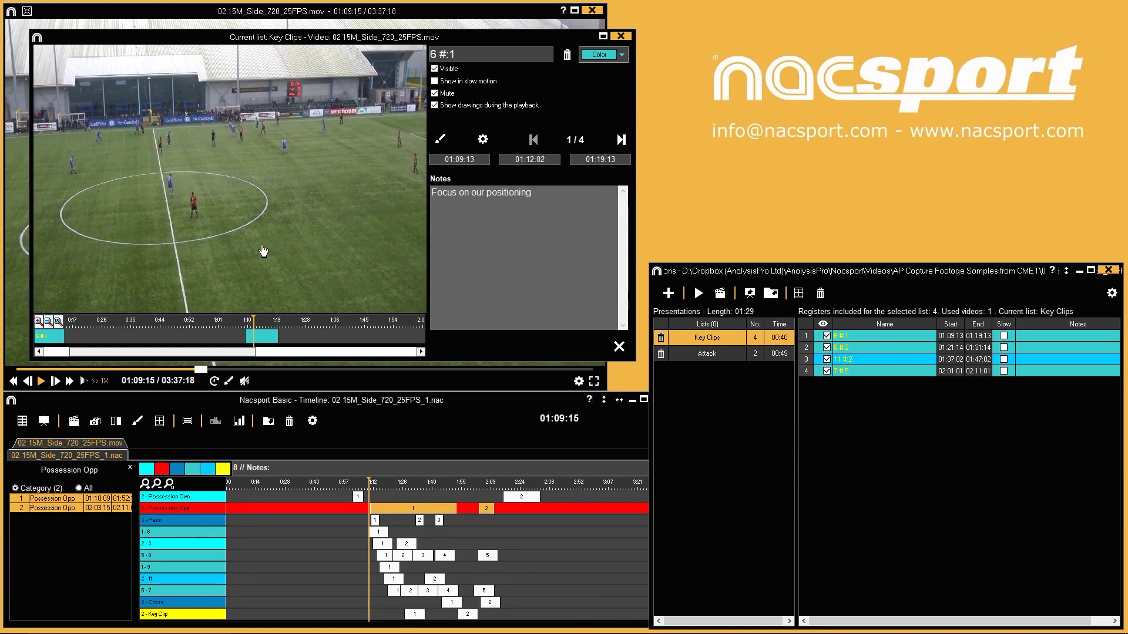
Step: Open the clip frame for drawing, circle one player in yellow, and put a yellow and a red spotlight on two other players
{"action": "left_click", "coordinate": [440, 140]}
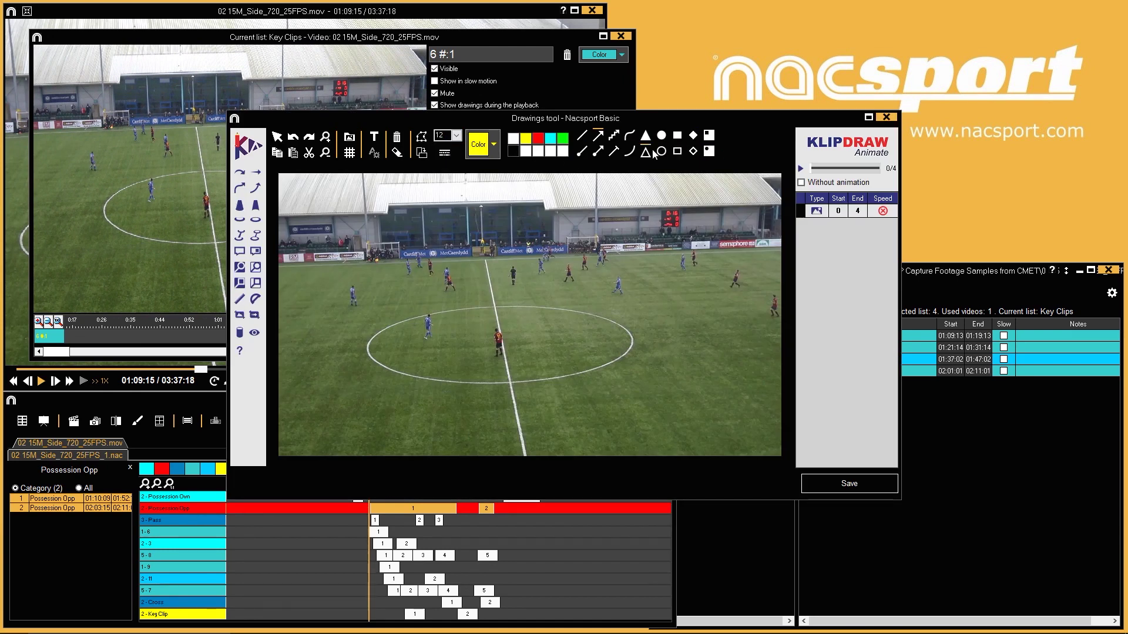
{"action": "left_click_drag", "start_coordinate": [597, 268], "coordinate": [642, 311]}
{"action": "left_click", "coordinate": [239, 205]}
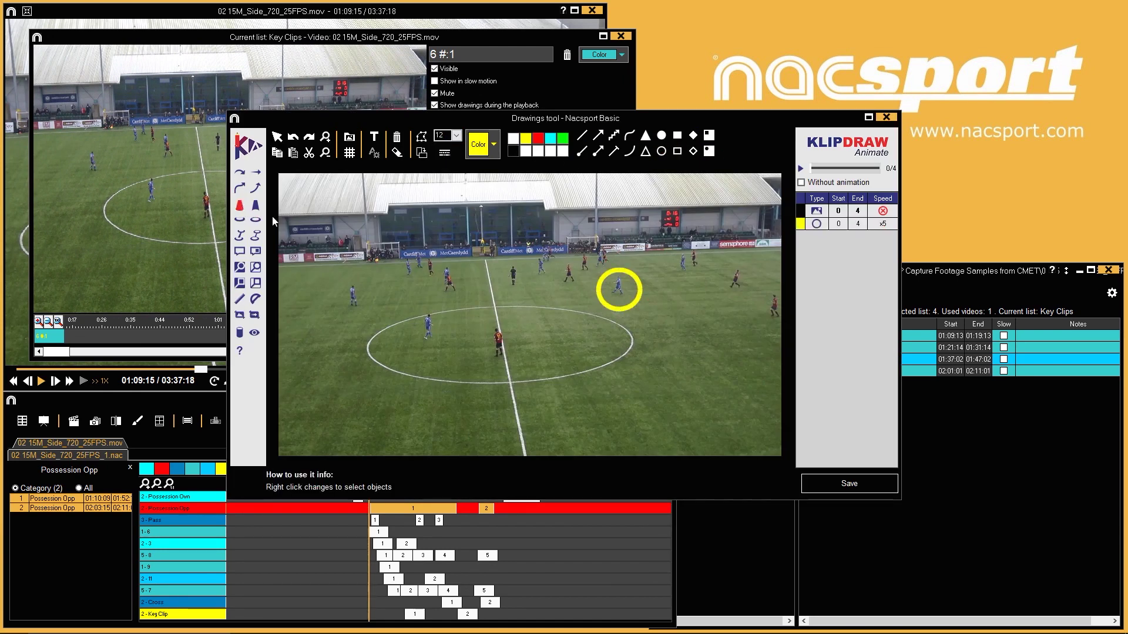
{"action": "left_click", "coordinate": [351, 312]}
{"action": "left_click", "coordinate": [429, 346]}
{"action": "left_click", "coordinate": [537, 139]}
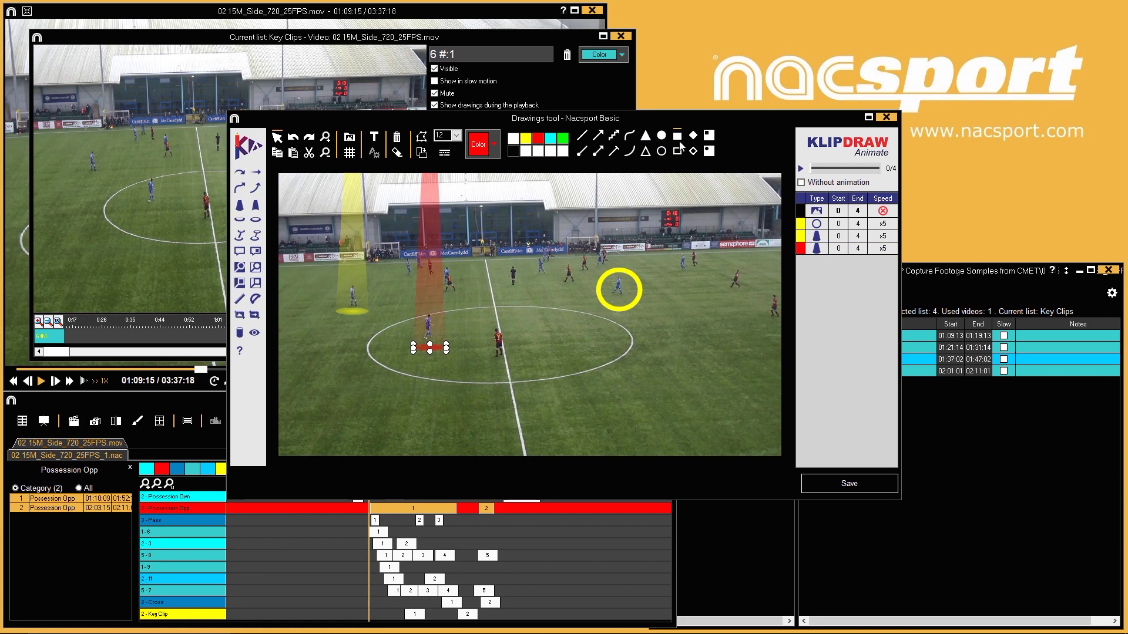
Step: Draw a filled cyan rectangle with its corners fitted to the pitch area beside the halfway line, plus a cyan curved arrow across the centre circle
{"action": "left_click_drag", "start_coordinate": [549, 354], "coordinate": [759, 441]}
{"action": "left_click", "coordinate": [549, 140]}
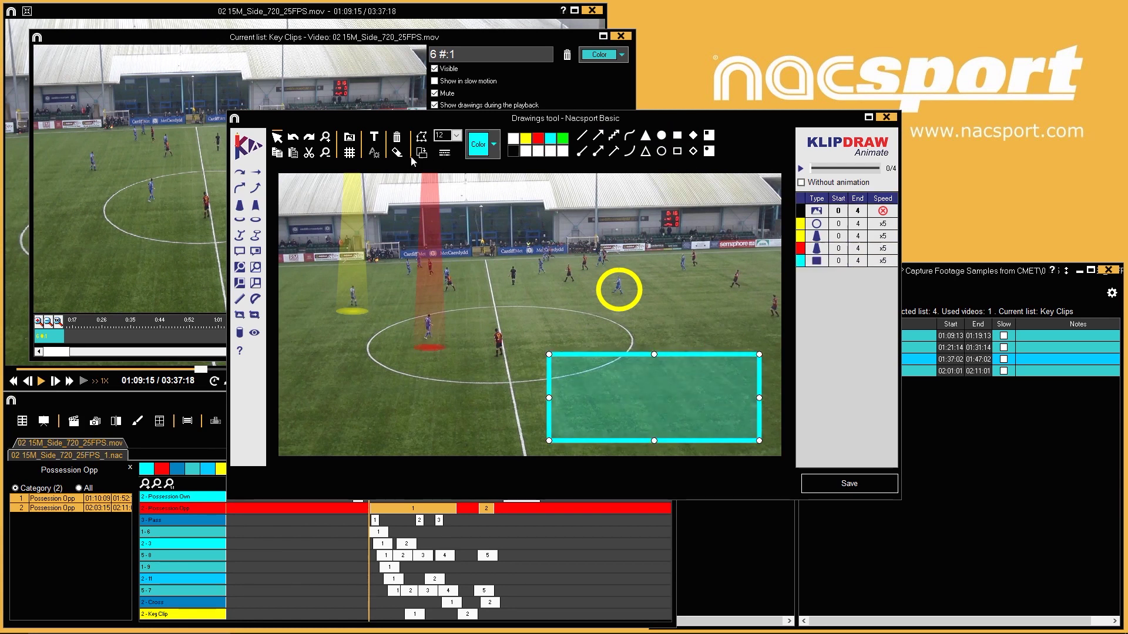
{"action": "left_click_drag", "start_coordinate": [549, 441], "coordinate": [529, 453]}
{"action": "left_click_drag", "start_coordinate": [549, 354], "coordinate": [507, 362]}
{"action": "left_click_drag", "start_coordinate": [760, 354], "coordinate": [769, 336]}
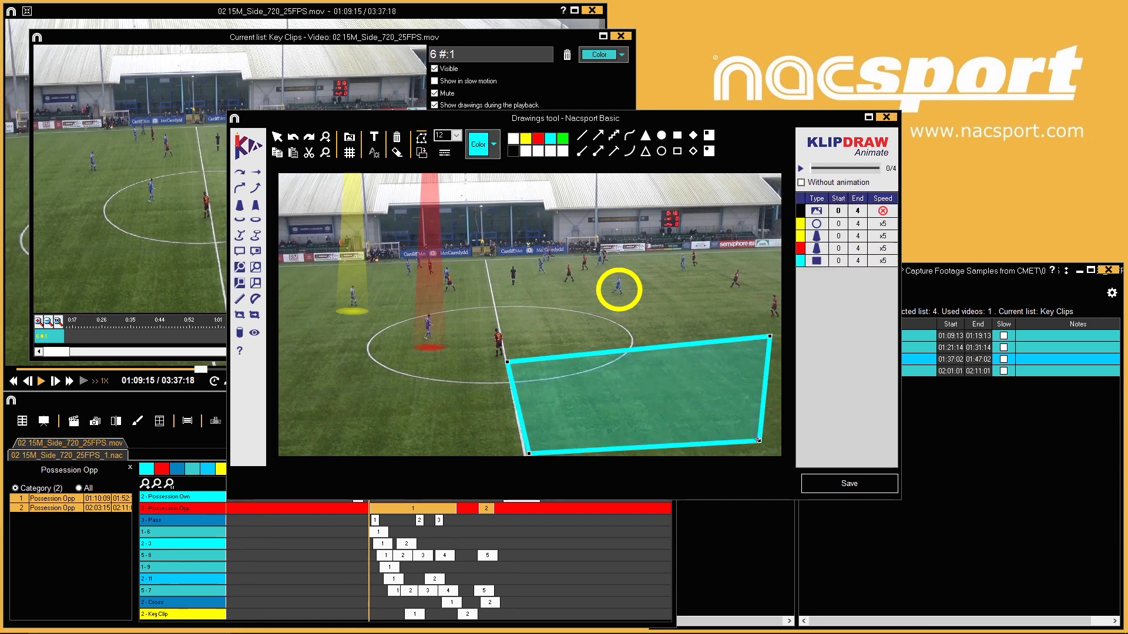
{"action": "left_click_drag", "start_coordinate": [760, 441], "coordinate": [775, 448]}
{"action": "left_click", "coordinate": [241, 173]}
{"action": "left_click_drag", "start_coordinate": [574, 255], "coordinate": [400, 390]}
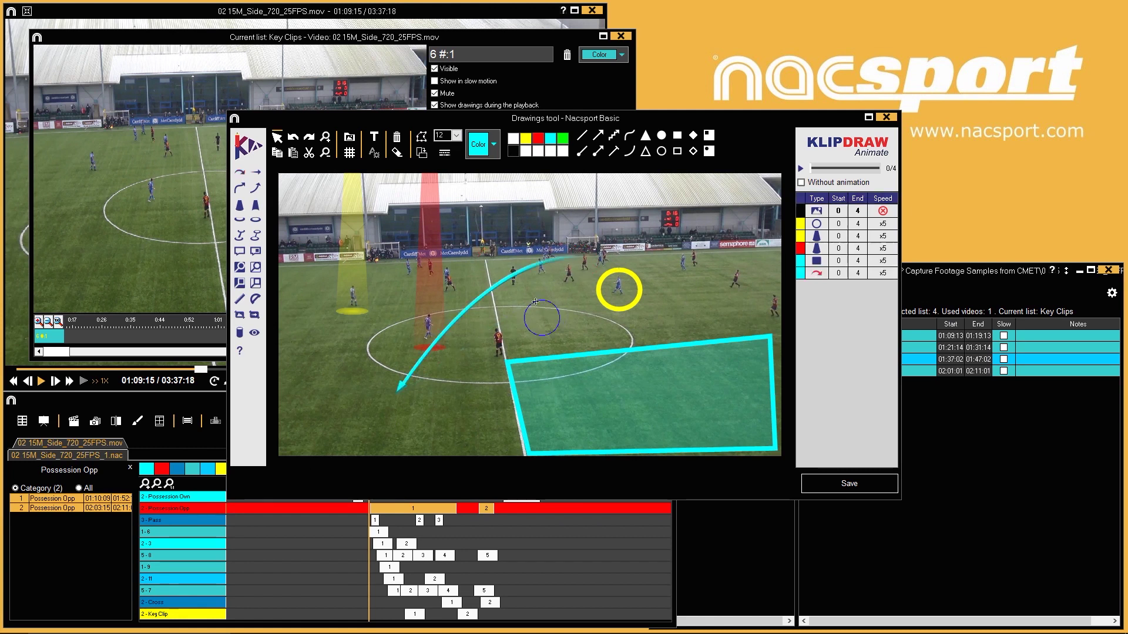
Step: Set the end time of both spotlights to 8, and of the cyan area and curved arrow to 6
{"action": "left_click", "coordinate": [857, 235]}
{"action": "type", "text": "8"}
{"action": "left_click", "coordinate": [857, 248]}
{"action": "type", "text": "8"}
{"action": "left_click", "coordinate": [856, 302]}
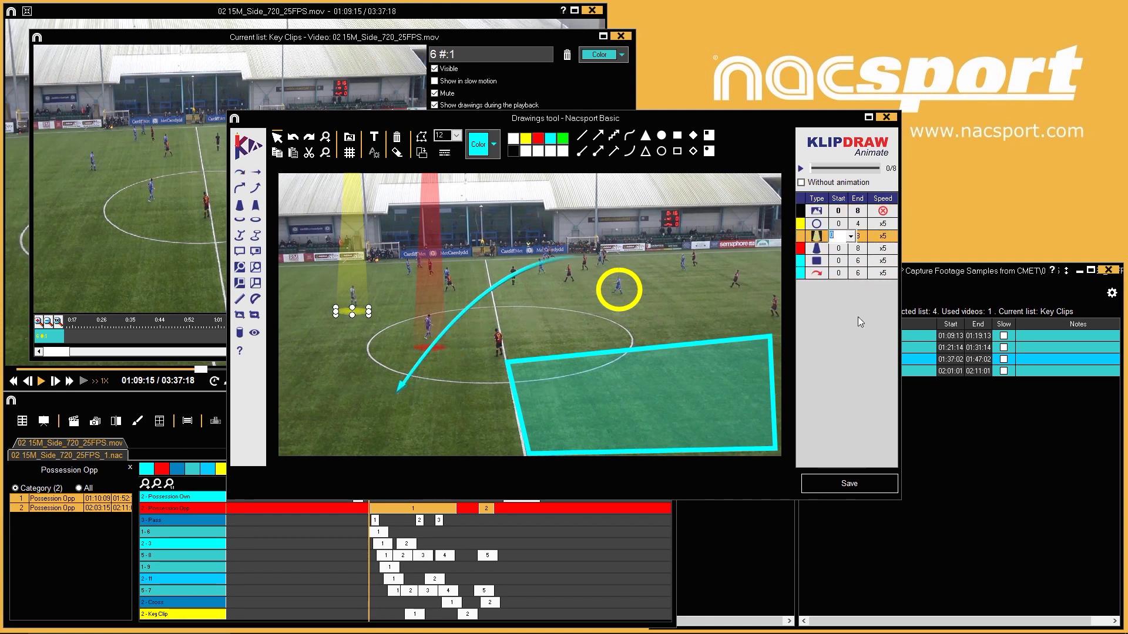
Step: Choose the yellow spotlight's start time and save the drawing to the first Key Clips clip
{"action": "left_click", "coordinate": [846, 325]}
{"action": "left_click", "coordinate": [846, 484]}
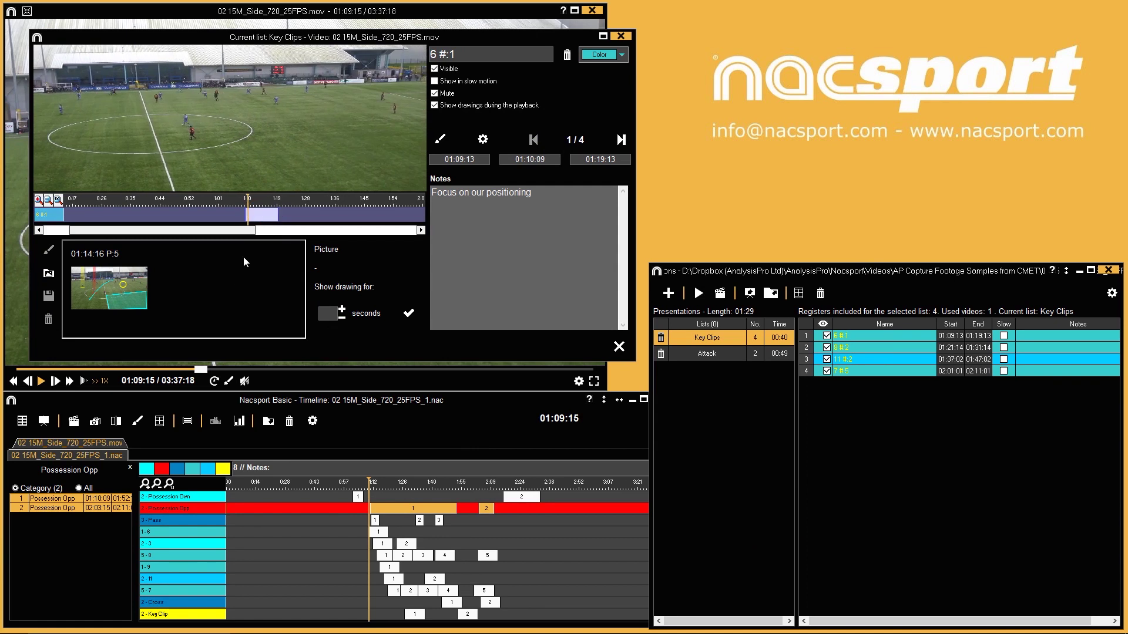
Step: Move on to the second Key Clips clip and enter the note "Decision making"
{"action": "left_click", "coordinate": [234, 288]}
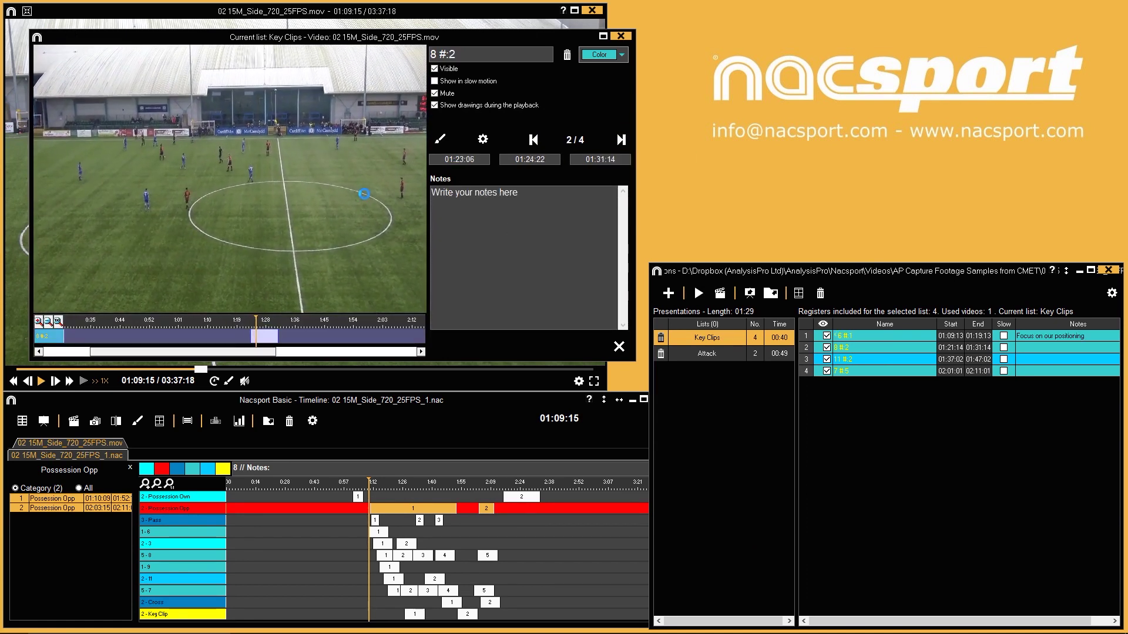
{"action": "left_click", "coordinate": [470, 235]}
{"action": "type", "text": "Decision making"}
Step: Open the clip frame for drawing; add a dashed black arrow across the centre circle, a cyan cylinder on one player and a cyan link joining four others
{"action": "left_click", "coordinate": [439, 142]}
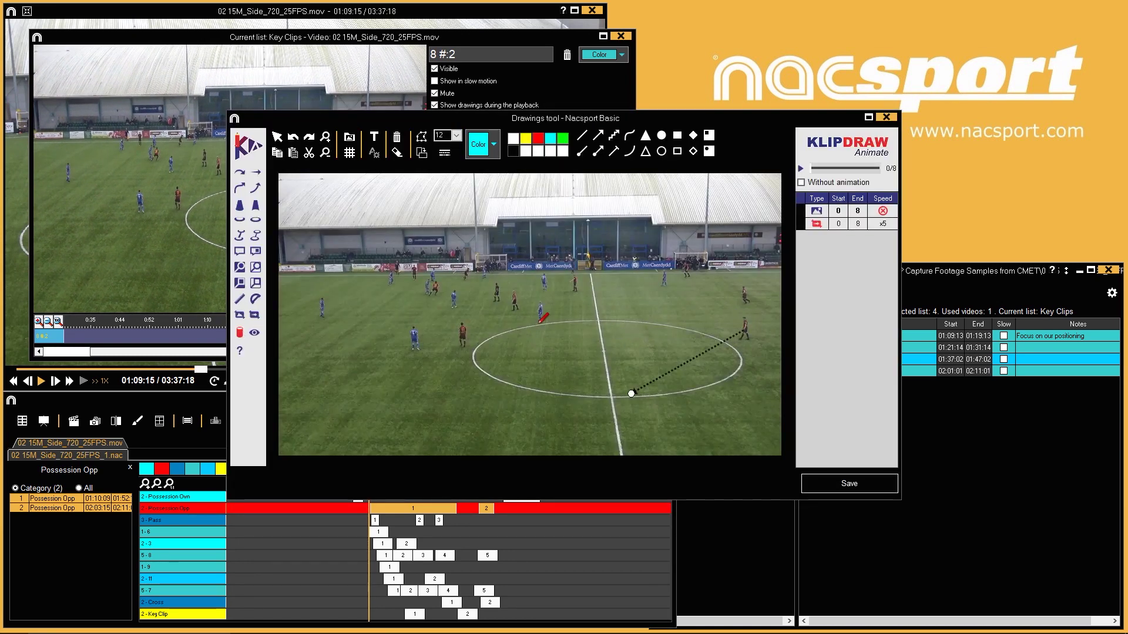
{"action": "left_click", "coordinate": [541, 330]}
{"action": "left_click", "coordinate": [414, 279]}
{"action": "left_click", "coordinate": [393, 281]}
{"action": "left_click", "coordinate": [323, 314]}
{"action": "double_click", "coordinate": [418, 351]}
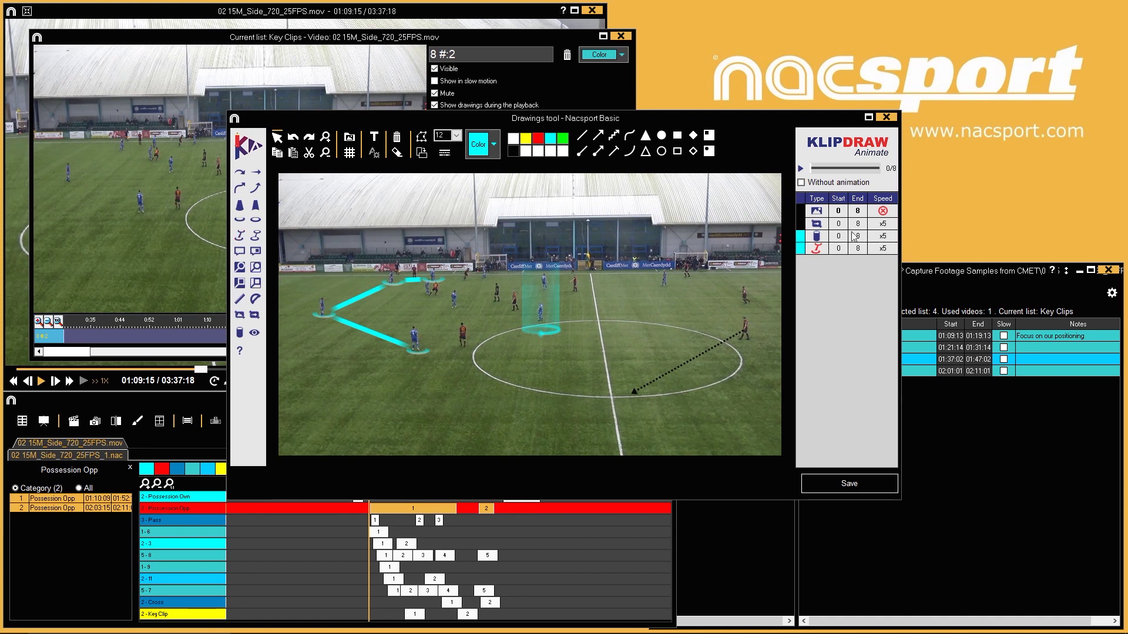
Step: Edit the cyan player link's start time, save the drawing to the second clip and close the clip editor
{"action": "left_click", "coordinate": [838, 248]}
{"action": "key", "text": "Return"}
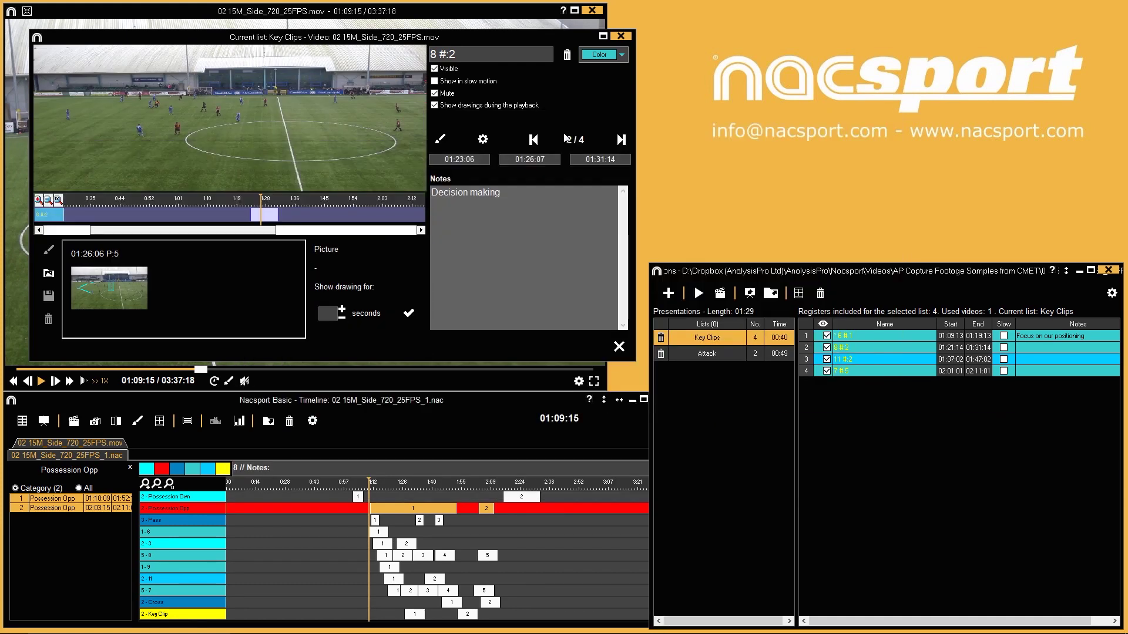
{"action": "left_click", "coordinate": [620, 36]}
{"action": "left_click", "coordinate": [749, 292]}
{"action": "left_click", "coordinate": [798, 297]}
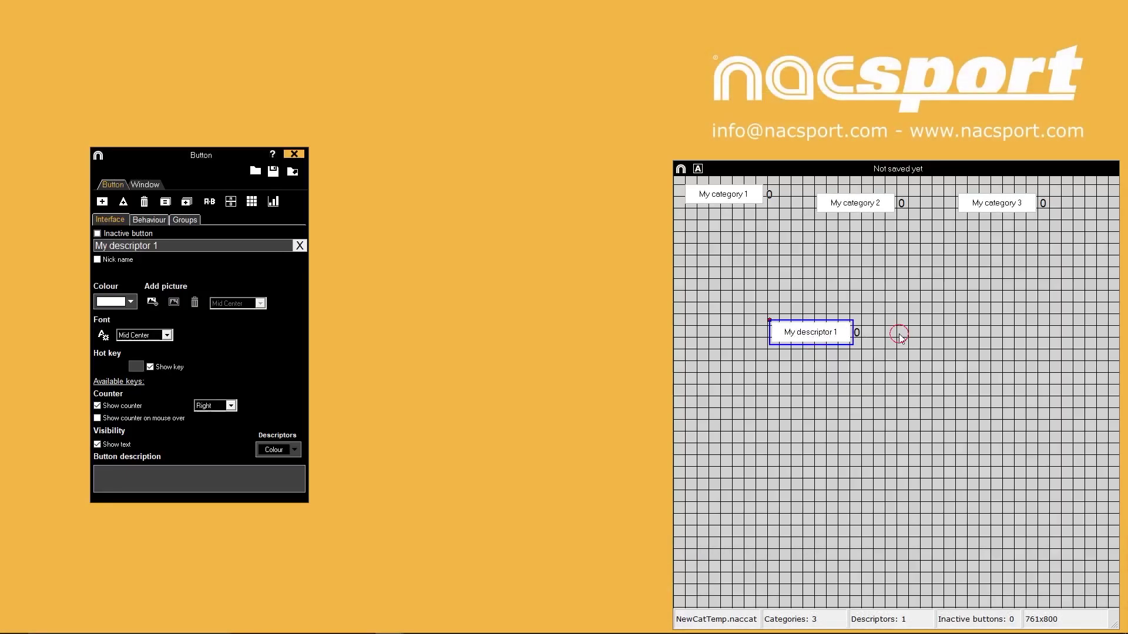
Step: Place two more descriptor buttons in a row beside My descriptor 1 on the unsaved button template
{"action": "left_click", "coordinate": [899, 336]}
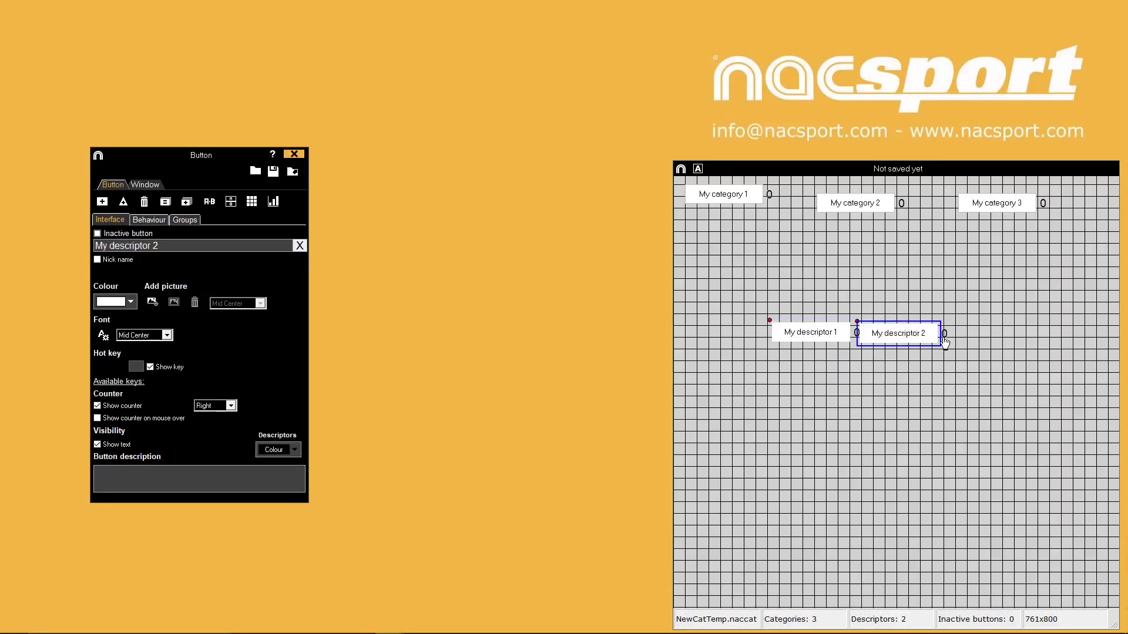
{"action": "left_click", "coordinate": [982, 336]}
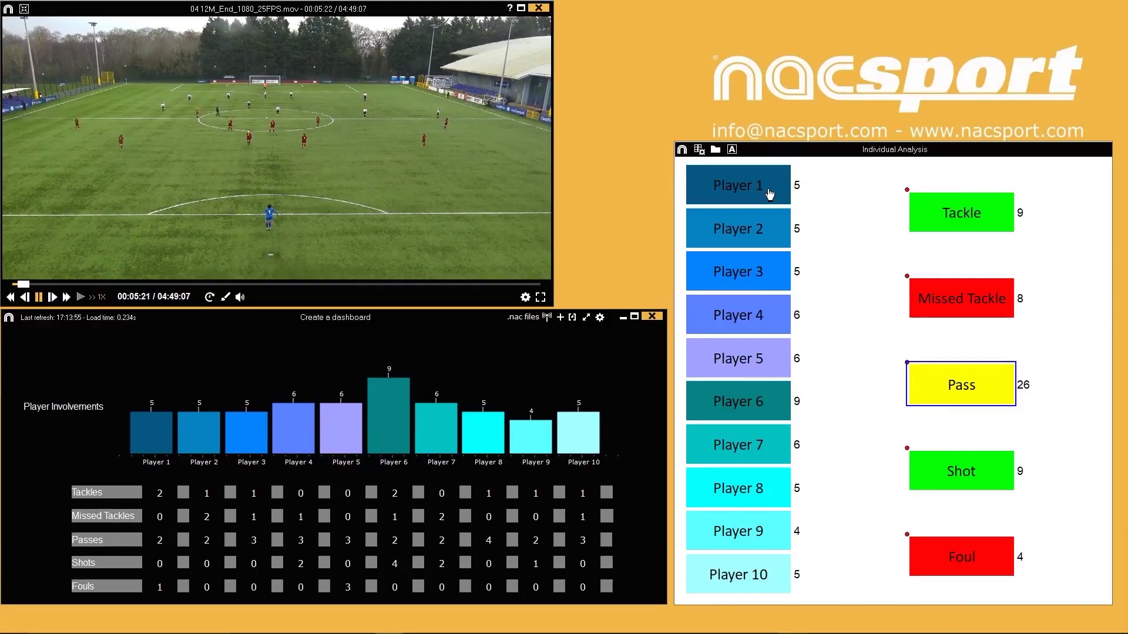
Step: Register a Tackle for each of Player 1, Player 2 and Player 3 in the Individual Analysis template
{"action": "left_click", "coordinate": [764, 188]}
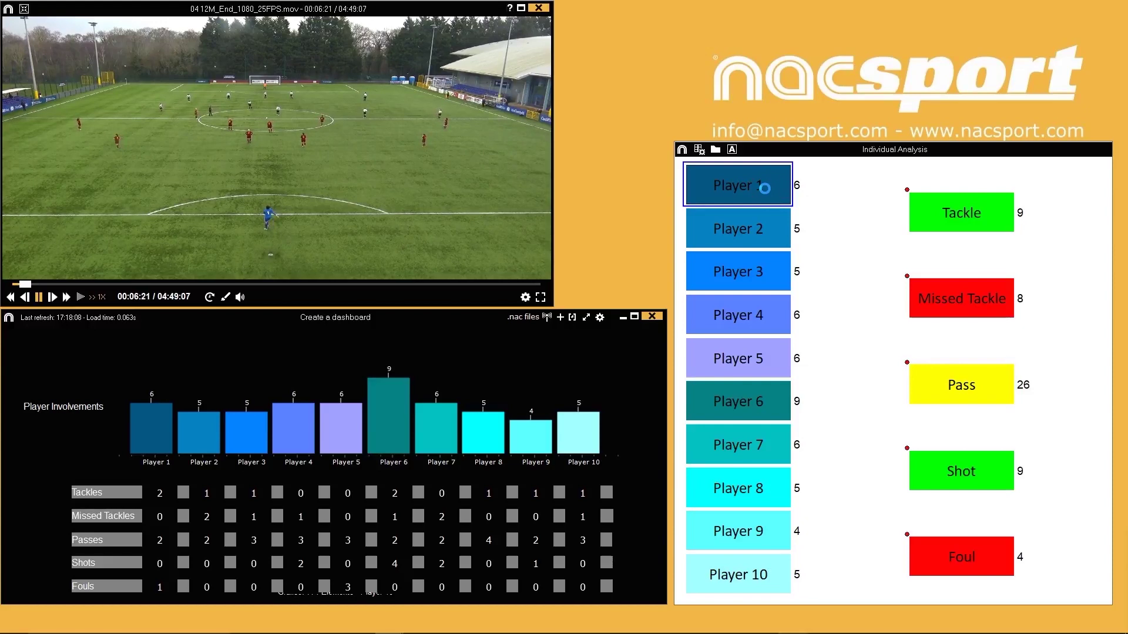
{"action": "left_click", "coordinate": [972, 228]}
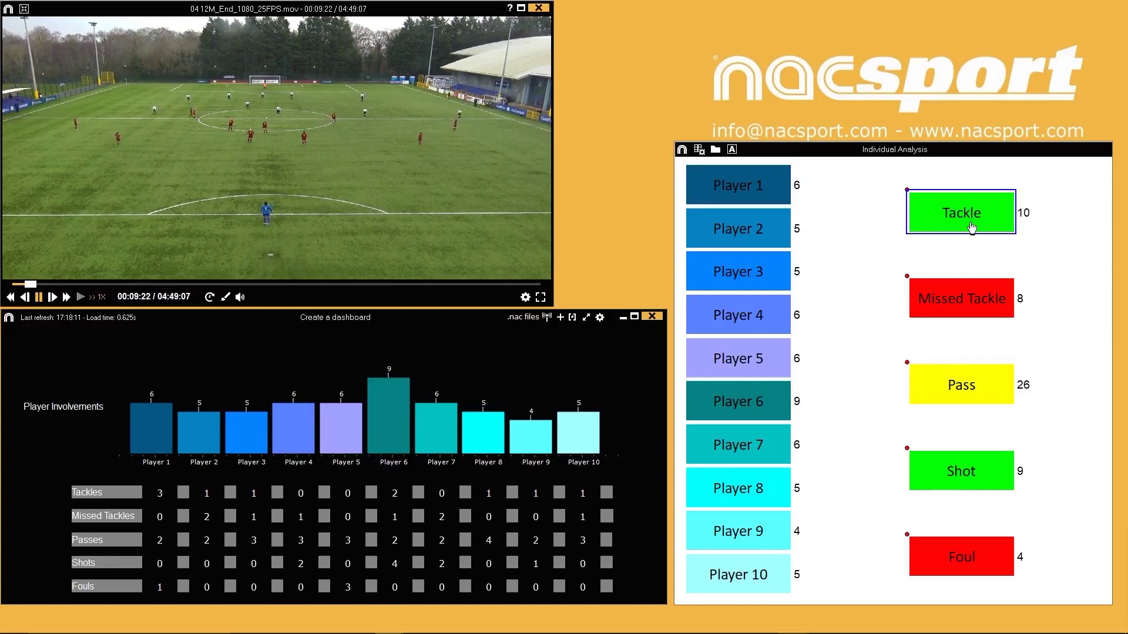
{"action": "left_click", "coordinate": [770, 235]}
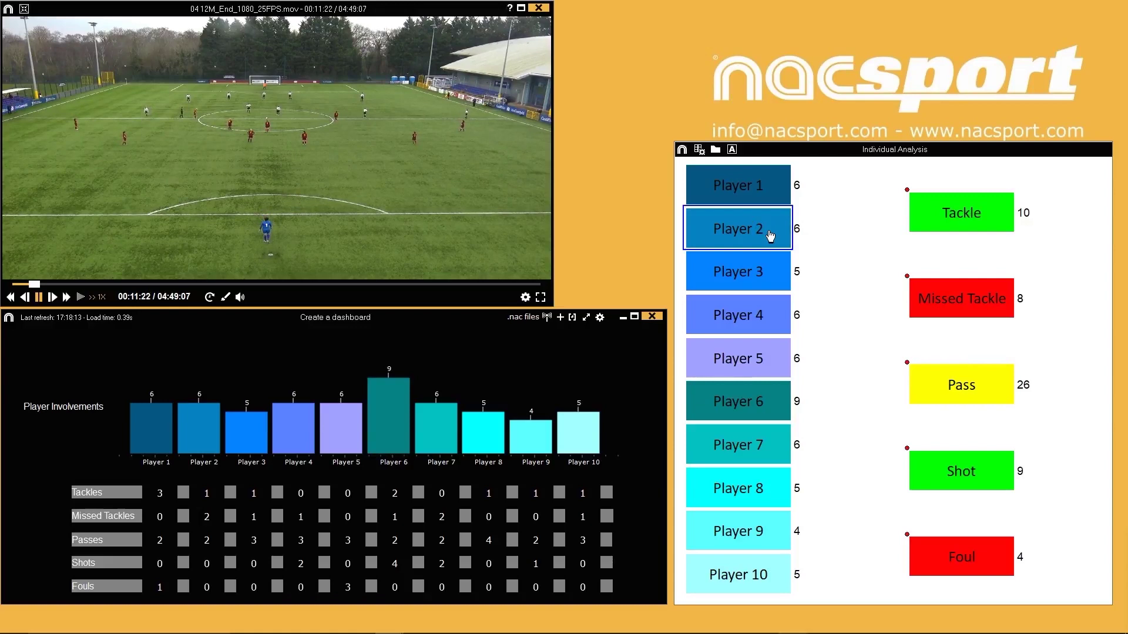
{"action": "left_click", "coordinate": [944, 222]}
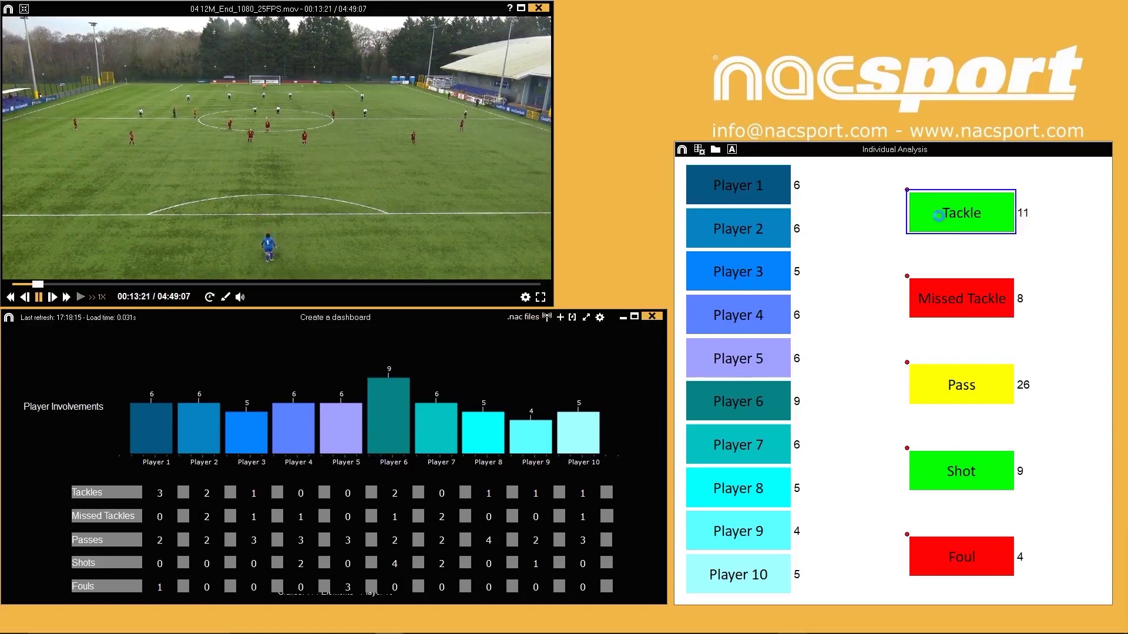
{"action": "left_click", "coordinate": [768, 277]}
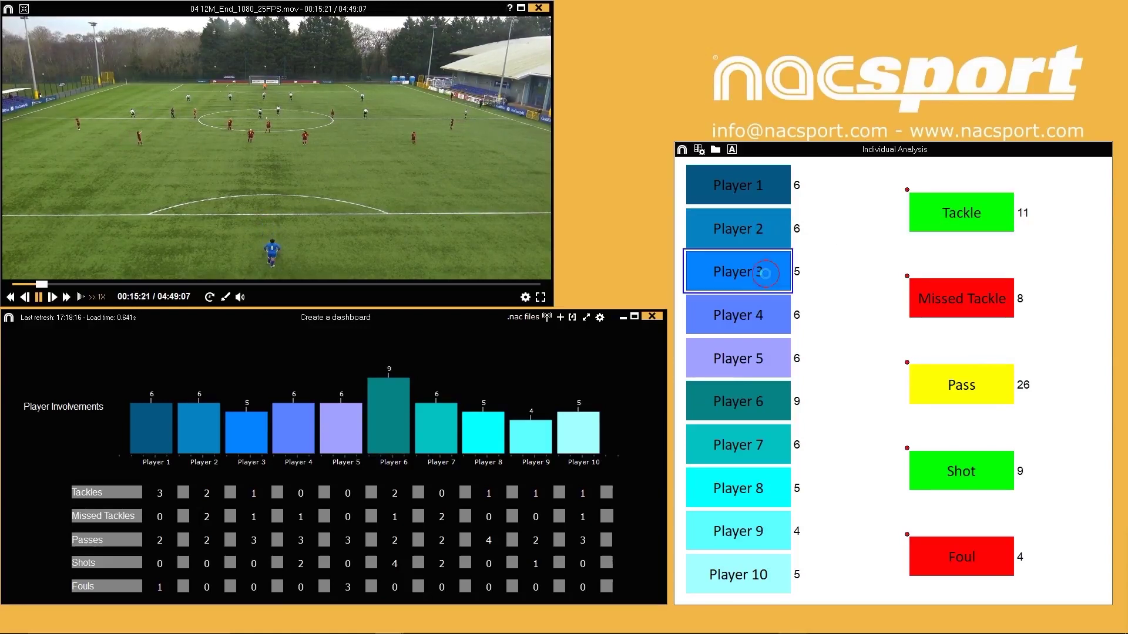
{"action": "left_click", "coordinate": [944, 222]}
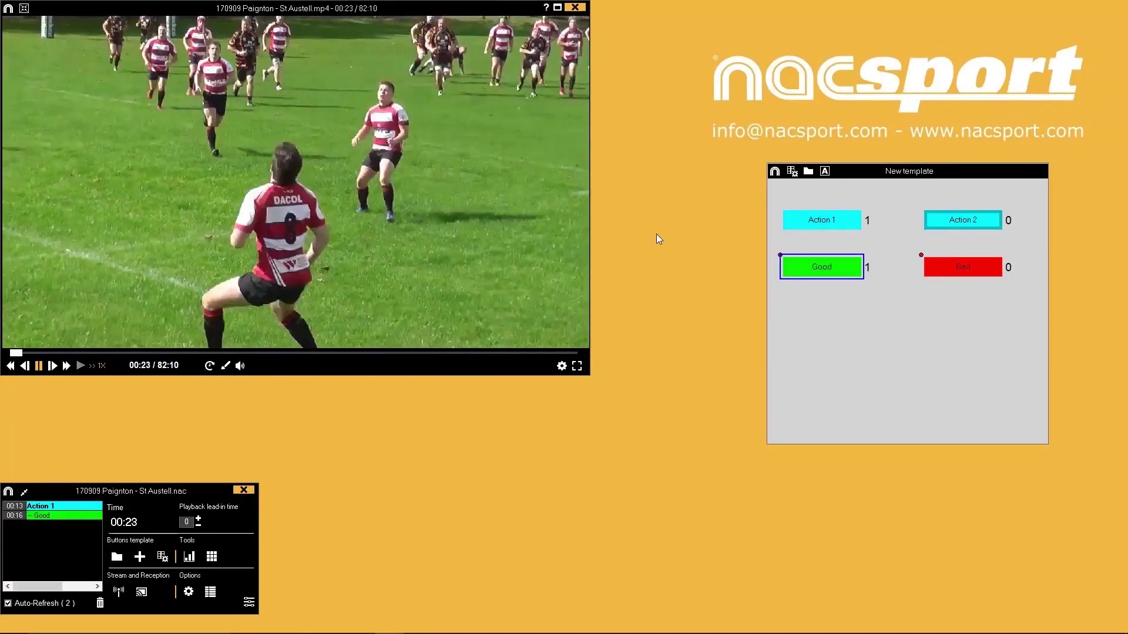
Step: Register Action 2 with the Good descriptor in the rugby match video
{"action": "left_click", "coordinate": [959, 222]}
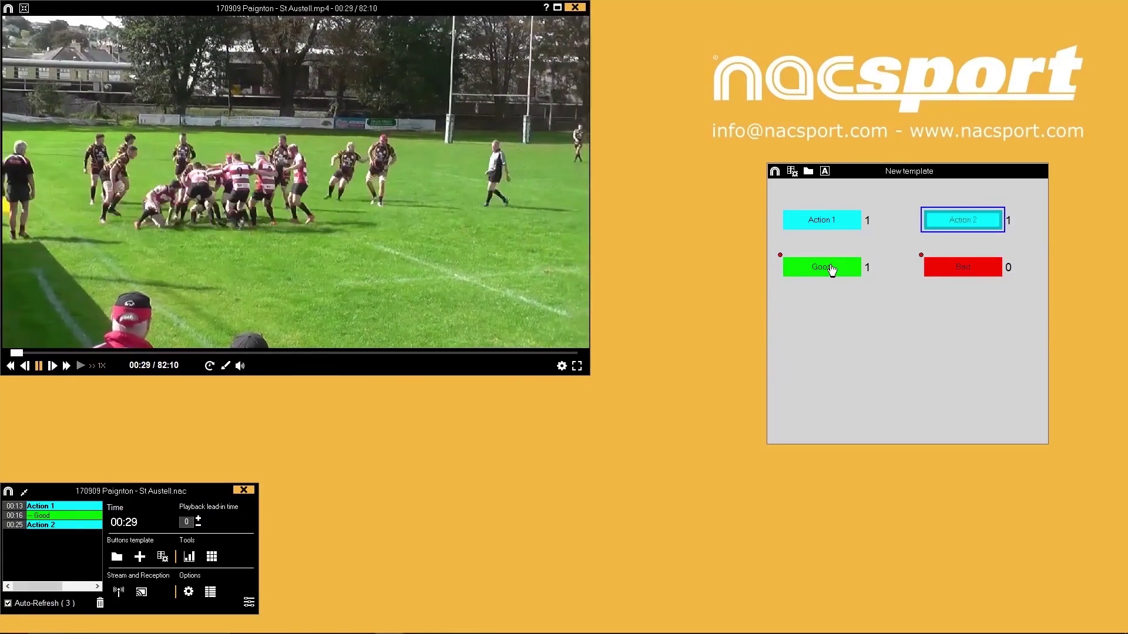
{"action": "left_click", "coordinate": [831, 270]}
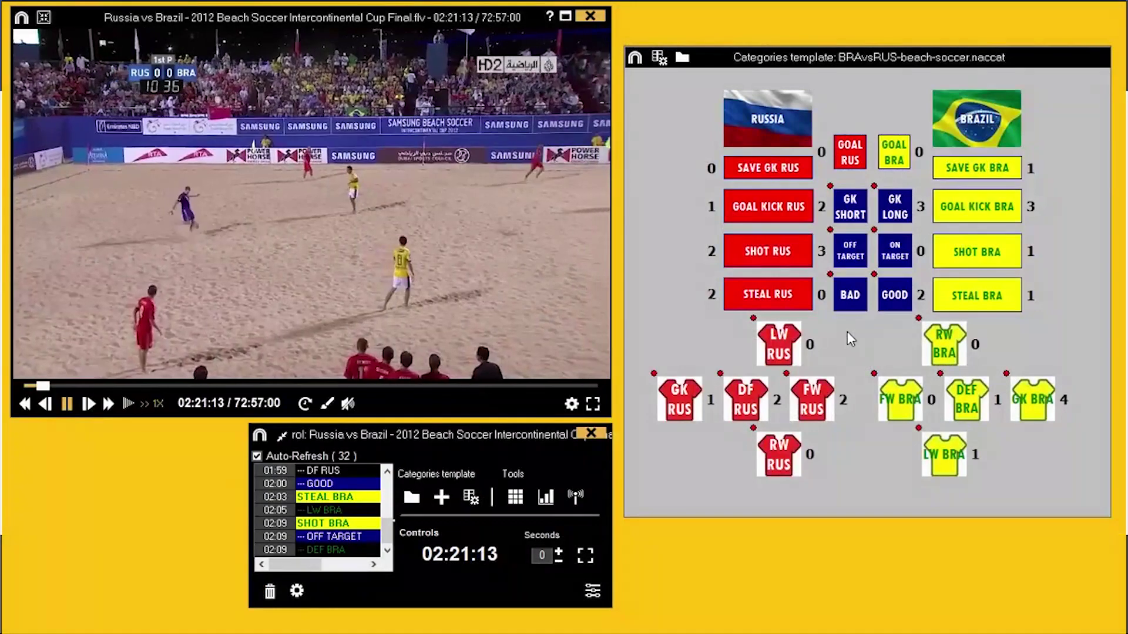
Step: Register a SHOT RUS event with the descriptors GK RUS and OFF TARGET in the beach soccer match
{"action": "left_click", "coordinate": [764, 261]}
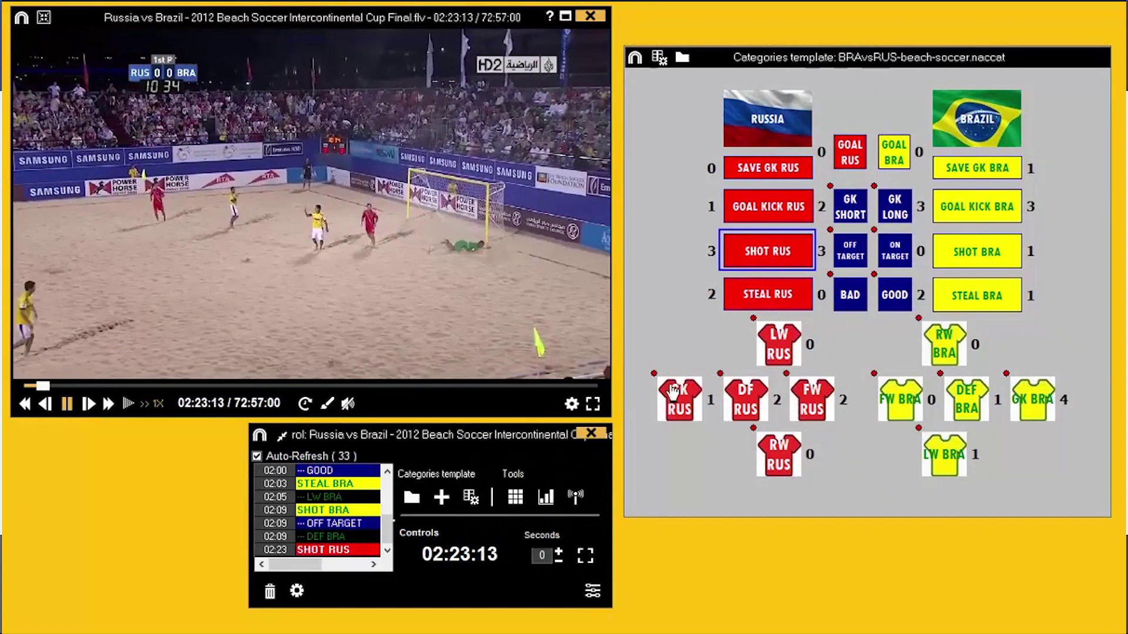
{"action": "left_click", "coordinate": [671, 414]}
{"action": "left_click", "coordinate": [851, 255]}
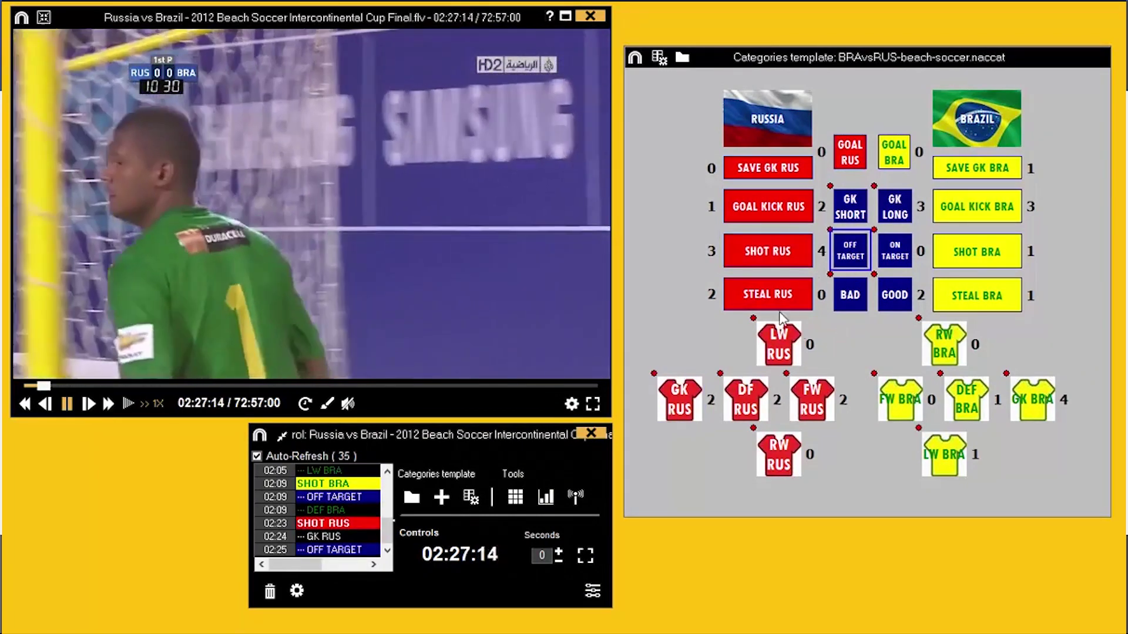
{"action": "left_click", "coordinate": [711, 259]}
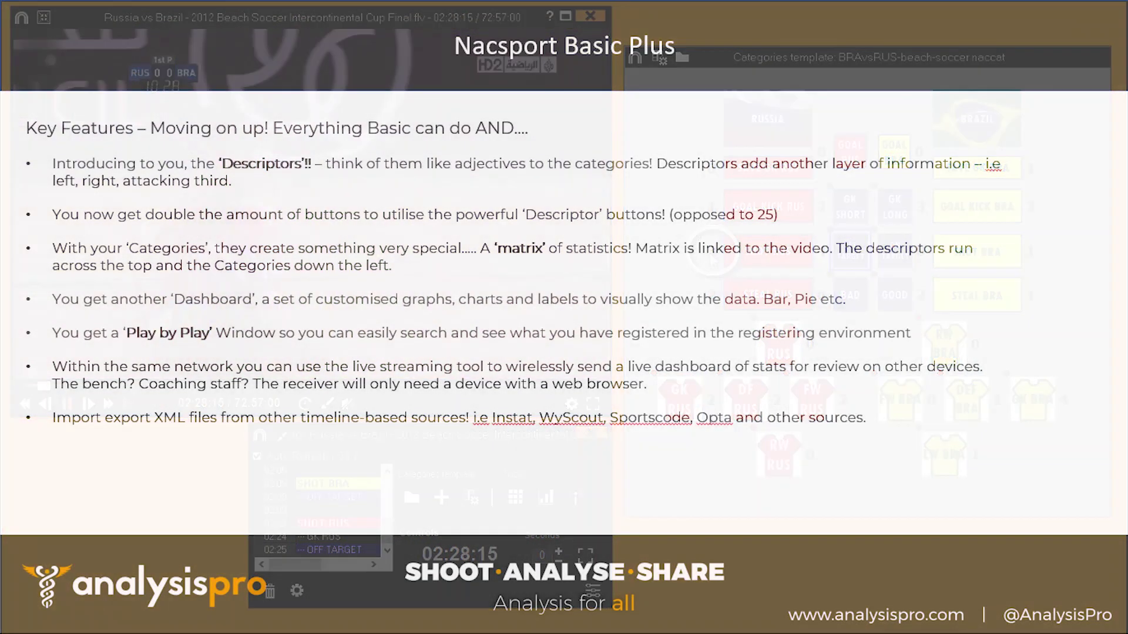